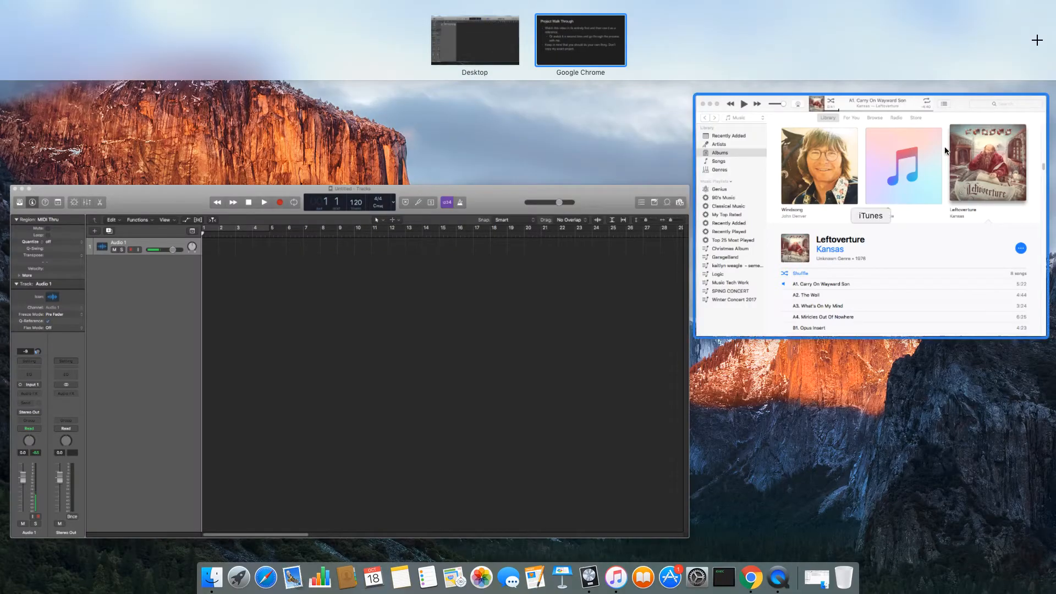
# - Import "Fluorescent lamp Sound Soundbox.mp3" from the Downloads folder onto a new track below Audio 1, starting at bar 1
pyautogui.click(561, 358)
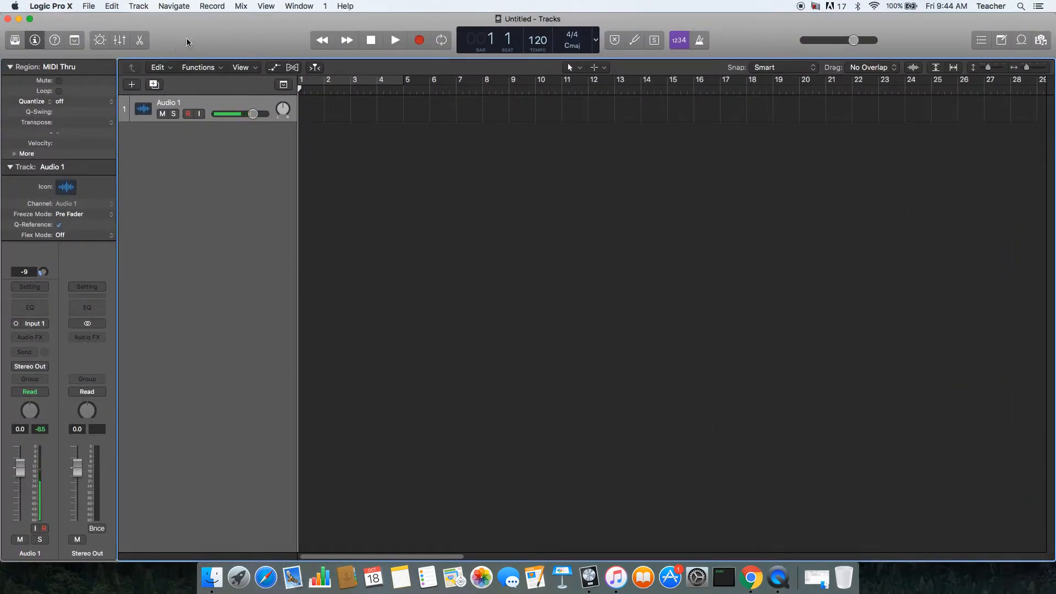
pyautogui.moveTo(186, 42); pyautogui.dragTo(235, 43)
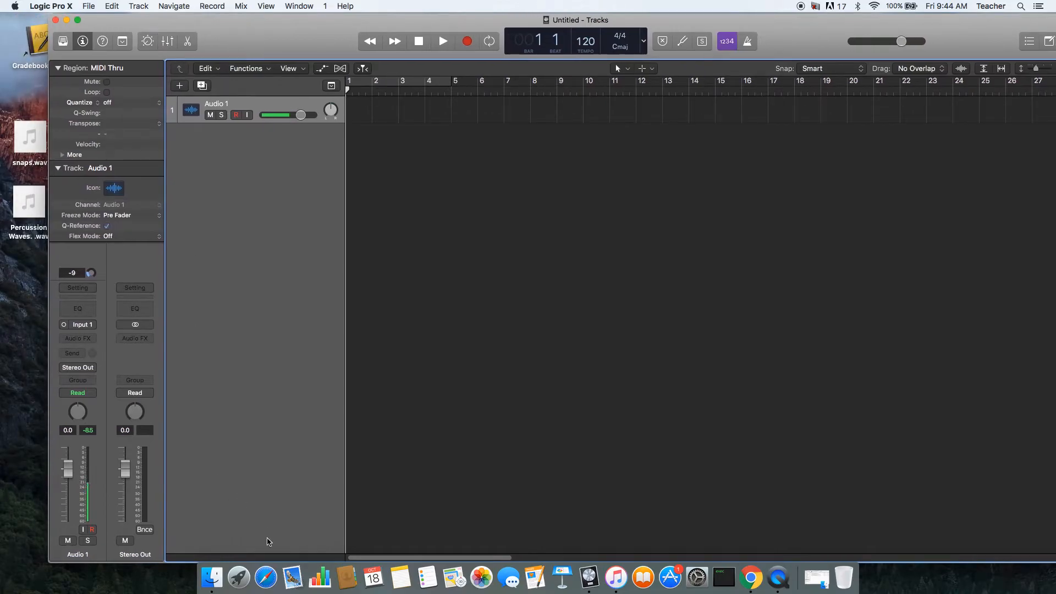
pyautogui.click(212, 576)
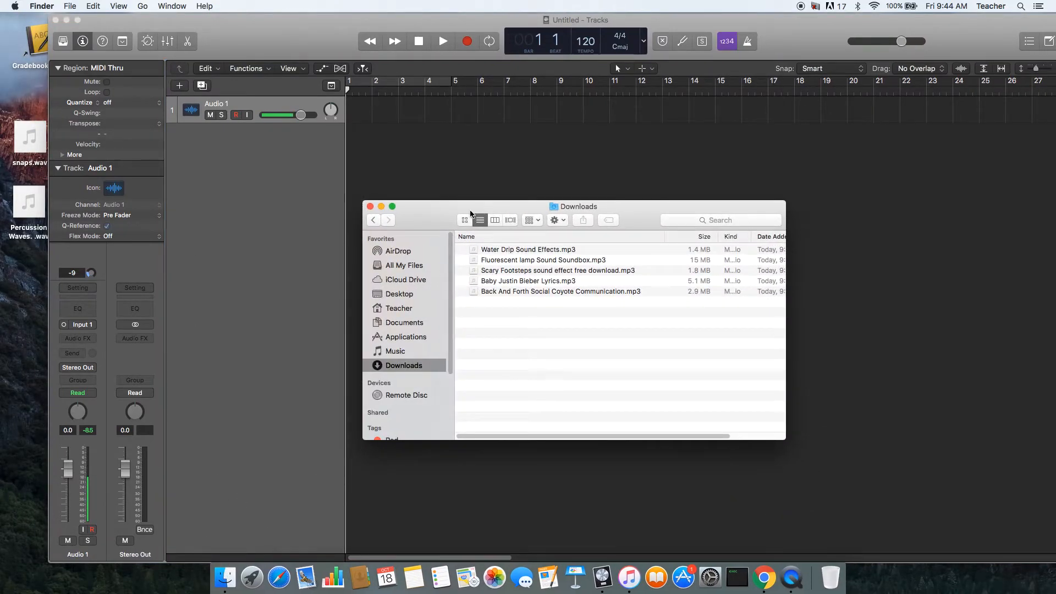
pyautogui.moveTo(470, 214); pyautogui.dragTo(223, 198)
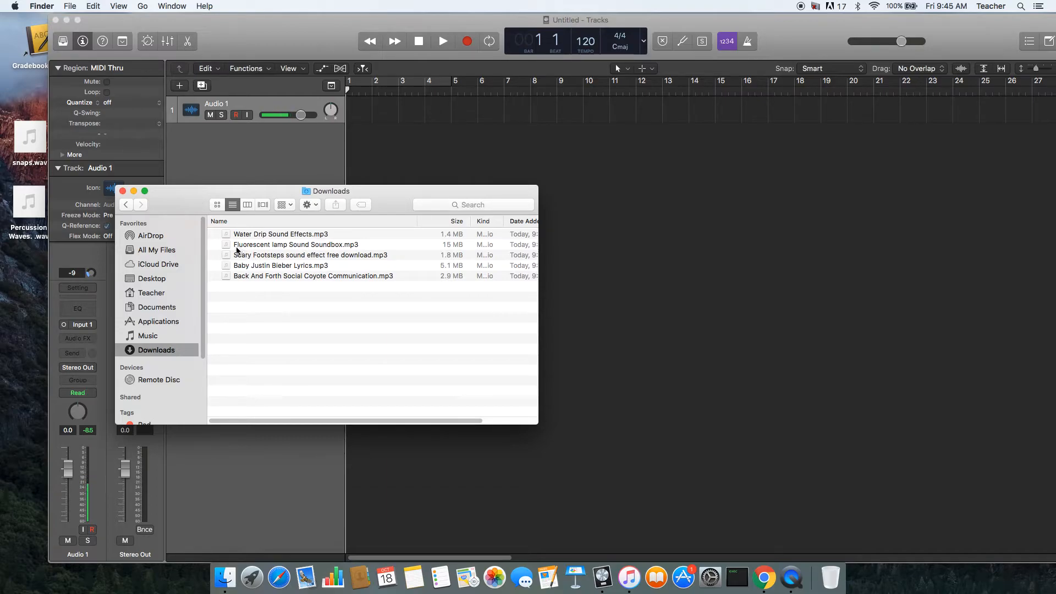
pyautogui.click(231, 246)
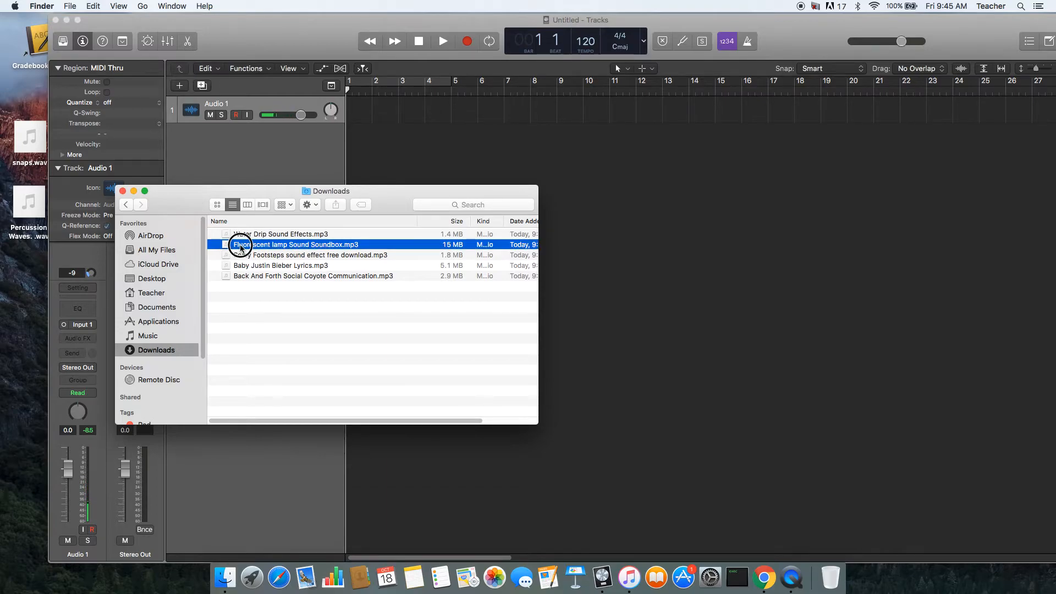
pyautogui.moveTo(240, 248); pyautogui.dragTo(403, 146)
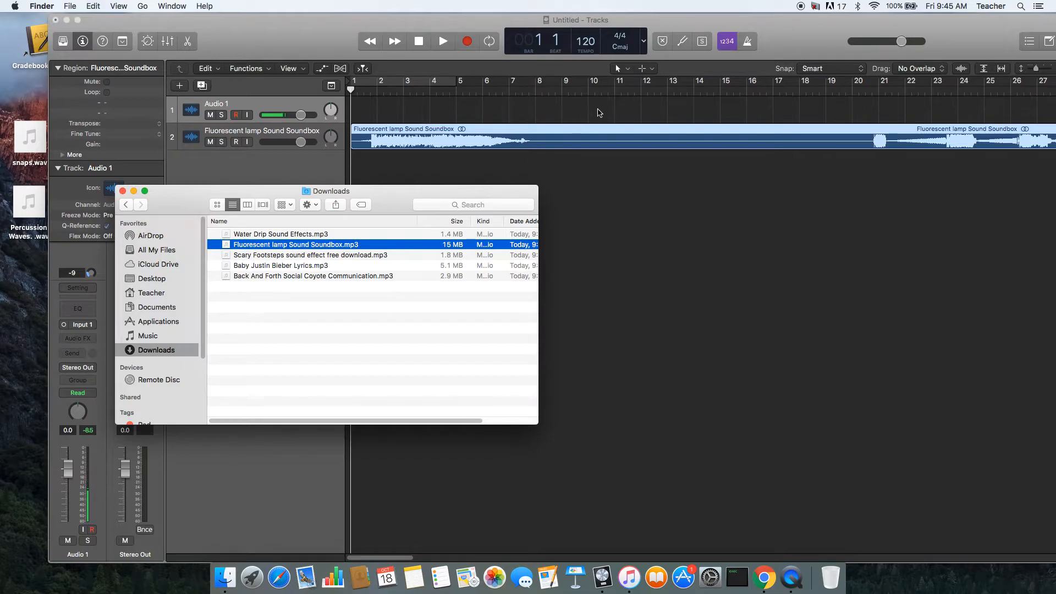
# - Play the fluorescent lamp region from several positions to locate a quiet, steady hum, and stop playback
pyautogui.hscroll(5, 599, 112)
pyautogui.click(711, 90)
pyautogui.press('space')
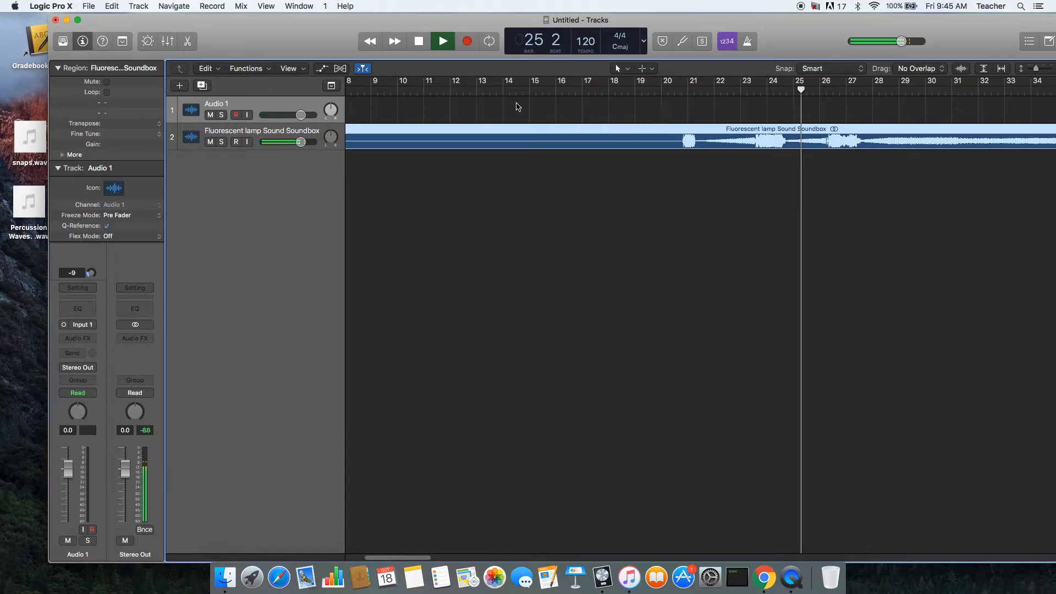
pyautogui.click(476, 92)
pyautogui.hscroll(-2, 473, 94)
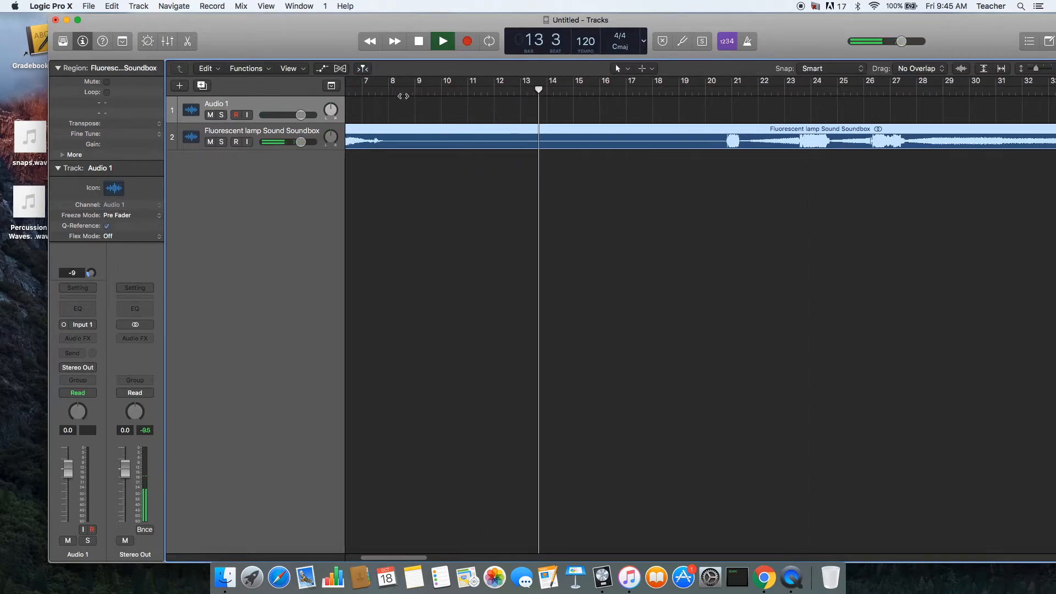
pyautogui.click(462, 91)
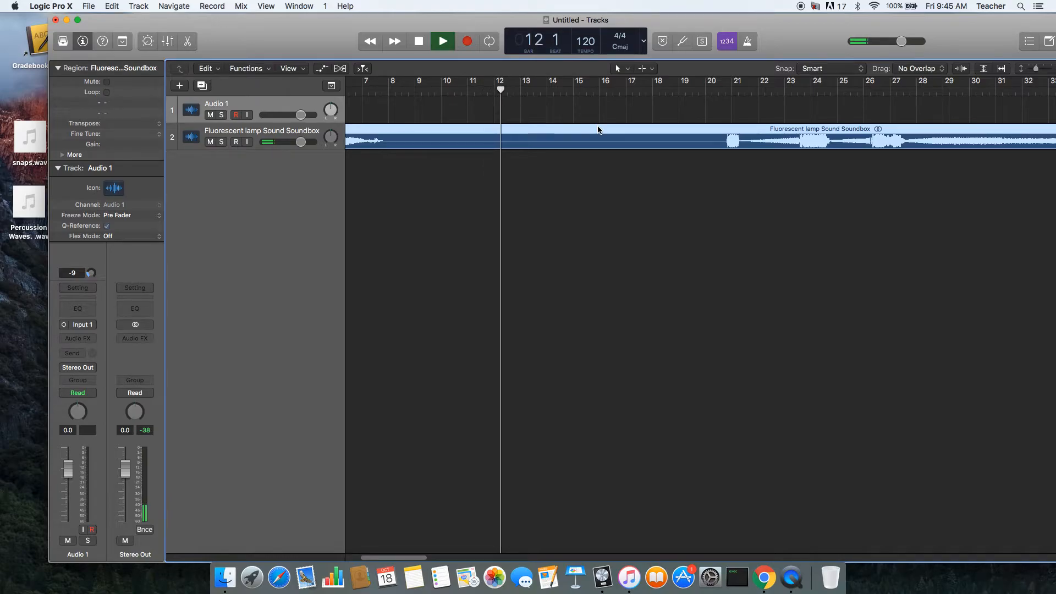
pyautogui.hscroll(10, 605, 132)
pyautogui.hscroll(-14, 610, 139)
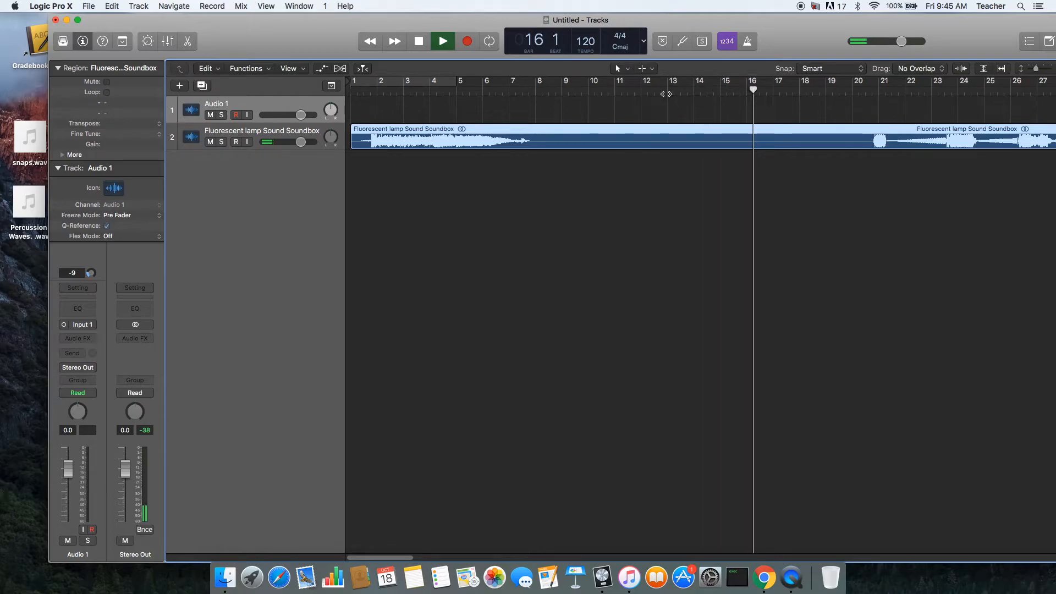
pyautogui.press('space')
# - Open the lamp region in the audio editor and split it at about bar 13 and shortly before bar 17
pyautogui.doubleClick(661, 140)
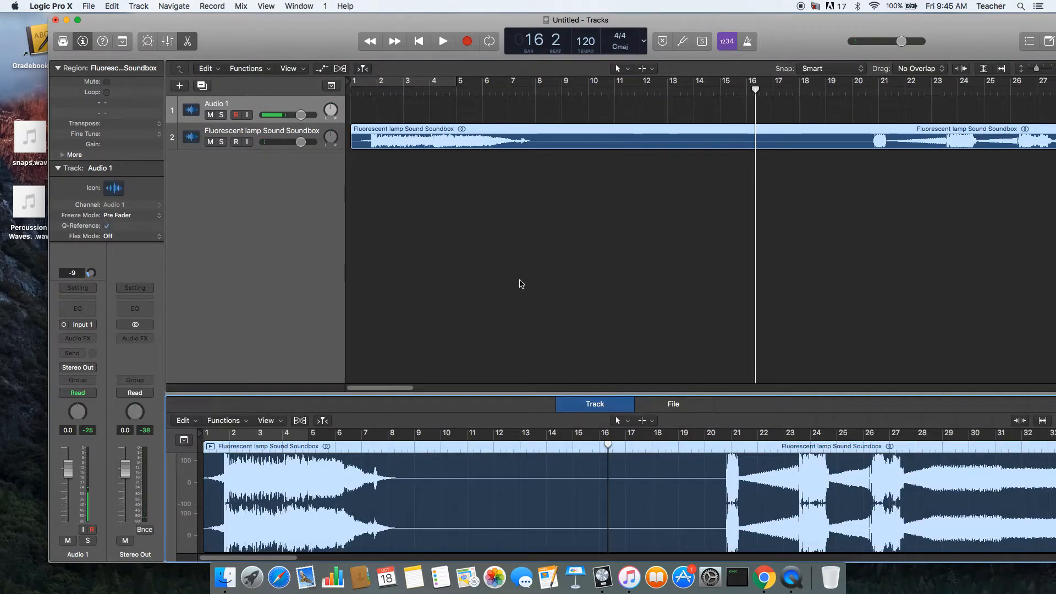
pyautogui.click(525, 440)
pyautogui.press('space')
pyautogui.press('space')
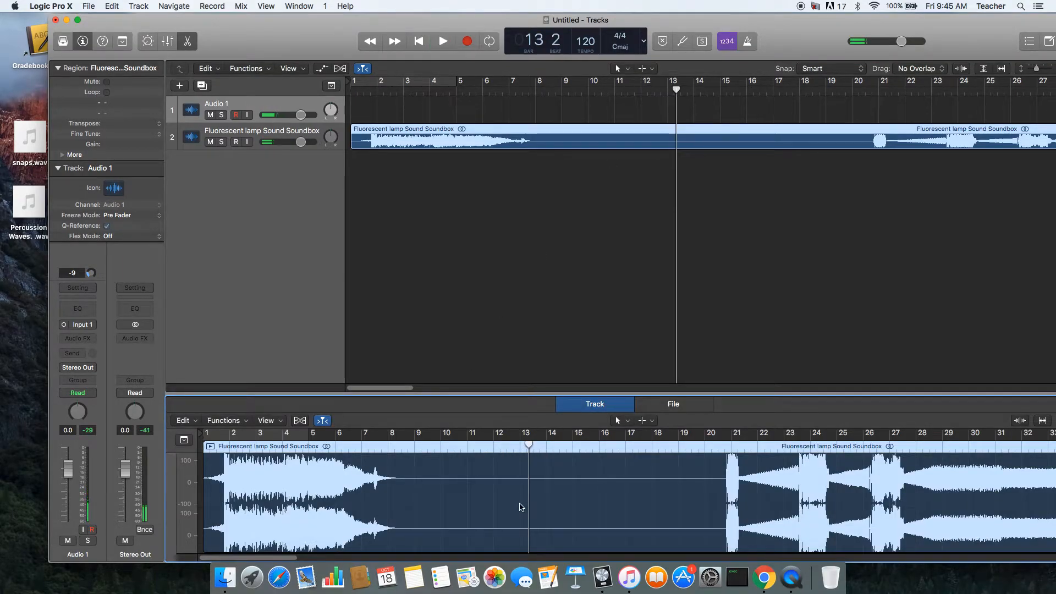
pyautogui.click(520, 527)
pyautogui.press('space')
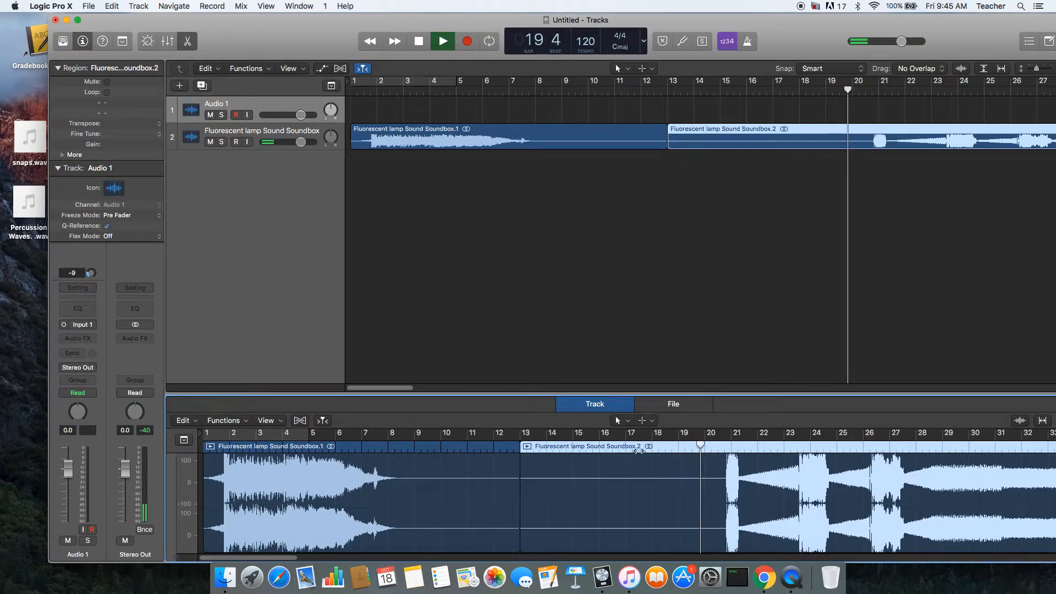
pyautogui.click(605, 443)
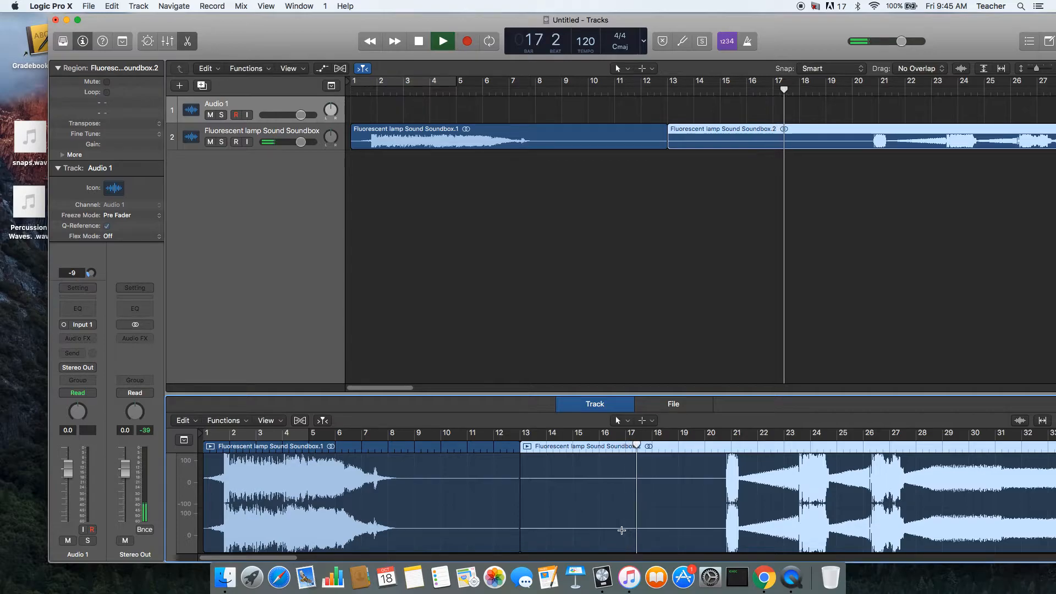
pyautogui.click(617, 533)
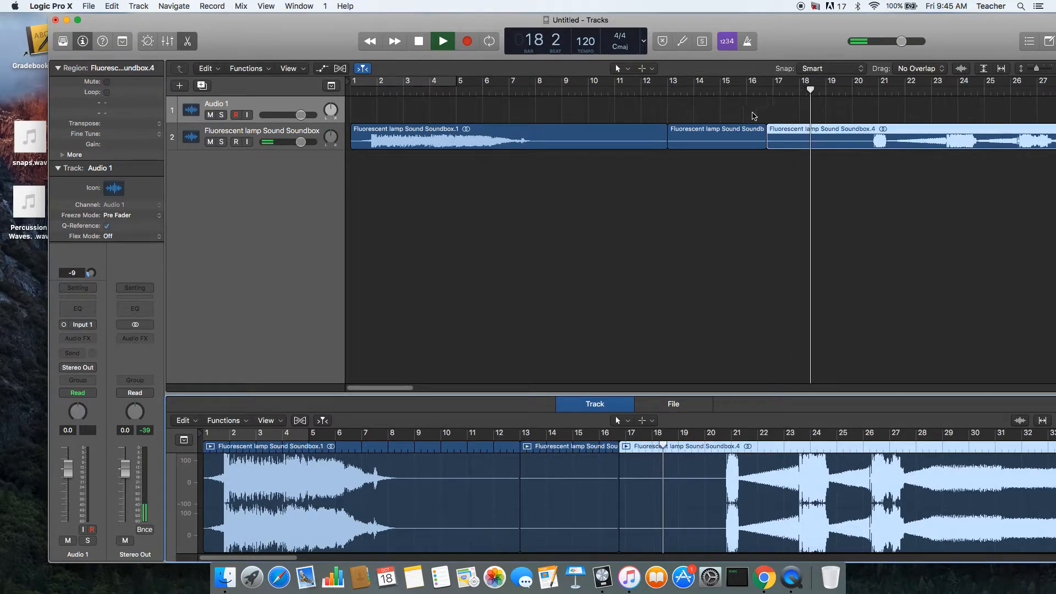
# - Move the isolated middle section of the lamp sound to bar 1 of the Audio 1 track and loop it to about bar 21
pyautogui.press('space')
pyautogui.moveTo(727, 140); pyautogui.dragTo(887, 101)
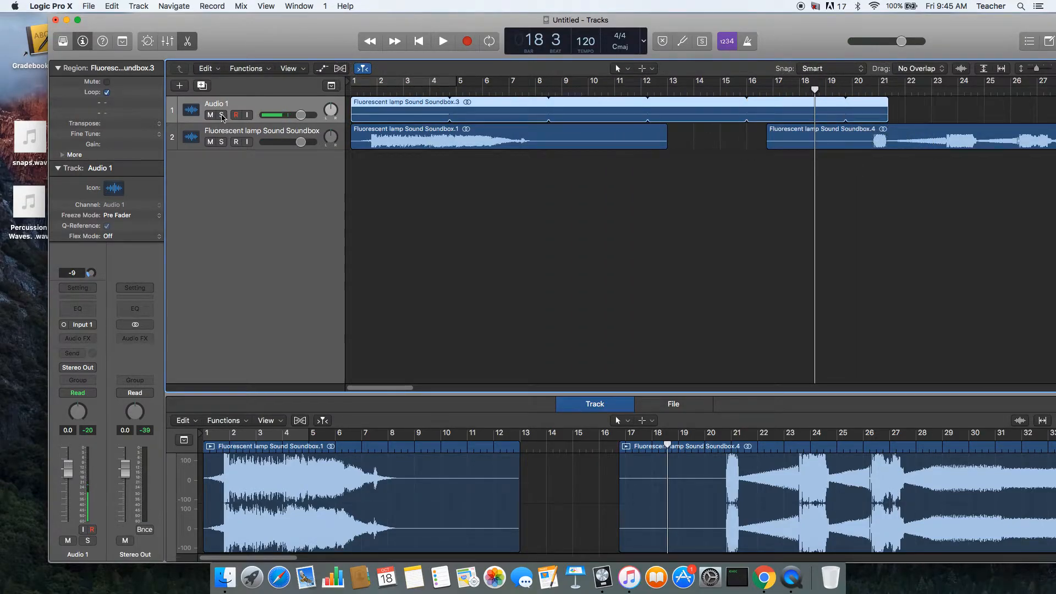
# - Solo the Audio 1 track for listening and extend the looped section to 7 repetitions, ending late in bar 27
pyautogui.click(222, 115)
pyautogui.doubleClick(435, 91)
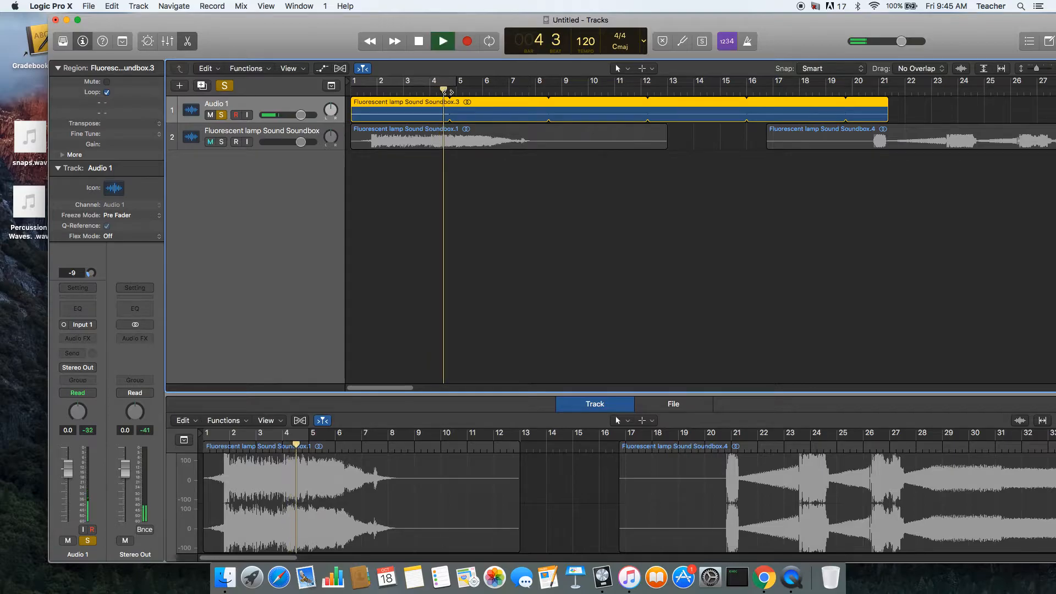
pyautogui.click(435, 91)
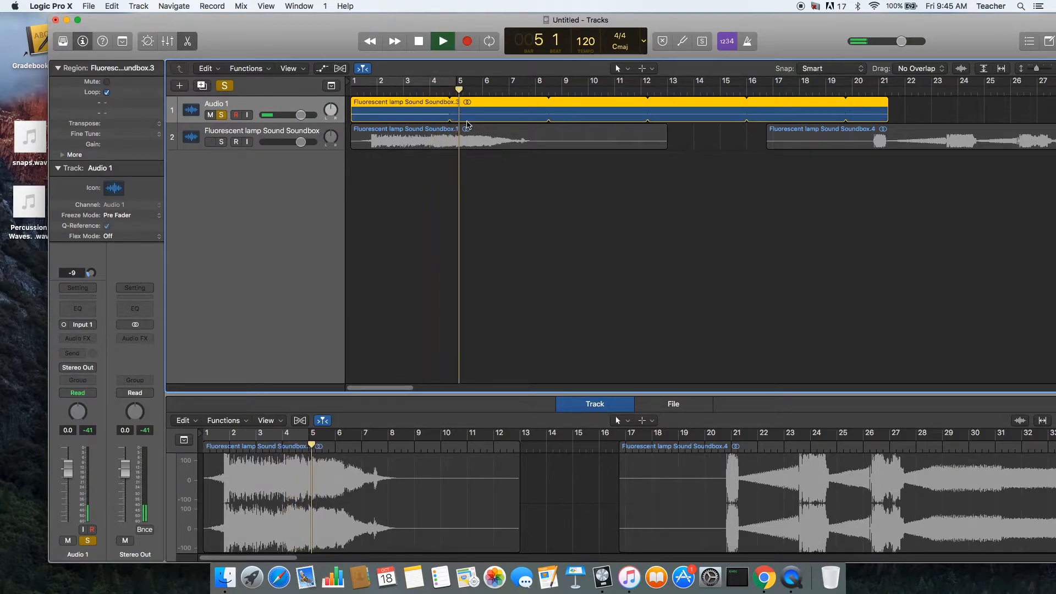
pyautogui.click(445, 91)
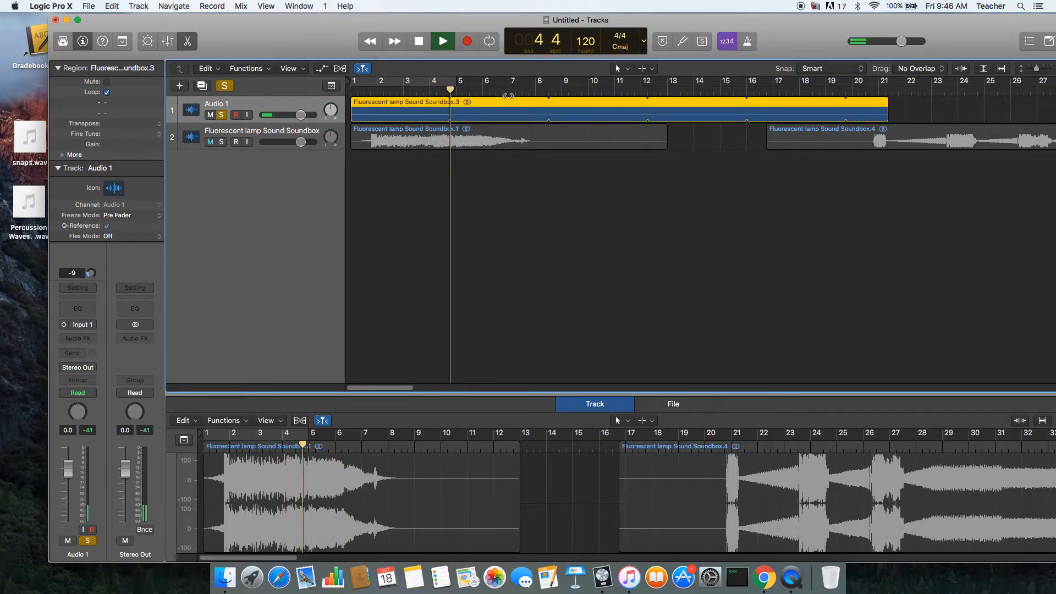
pyautogui.moveTo(890, 101); pyautogui.dragTo(1048, 103)
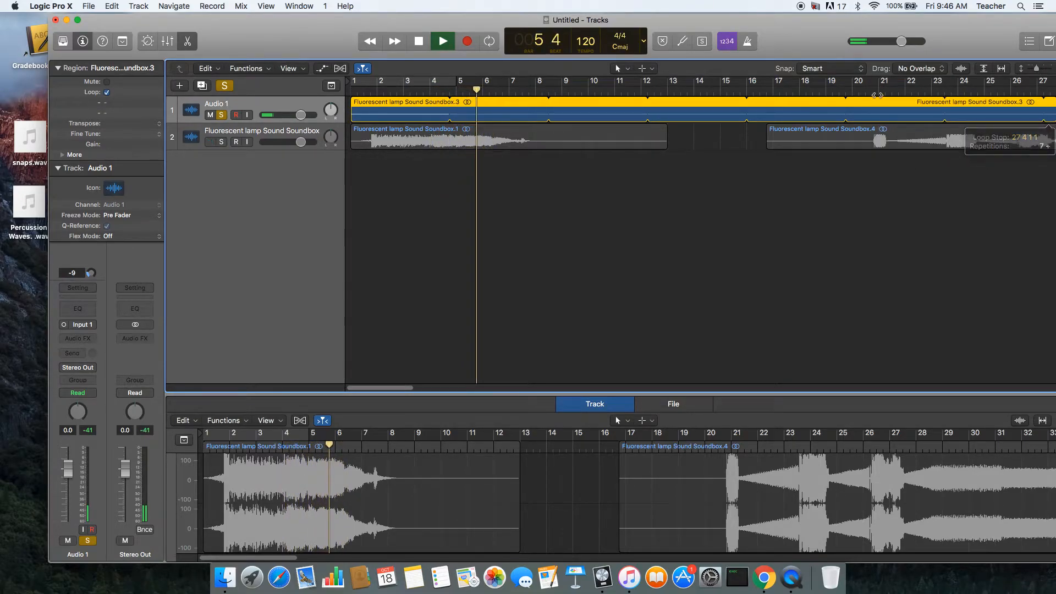
pyautogui.press('space')
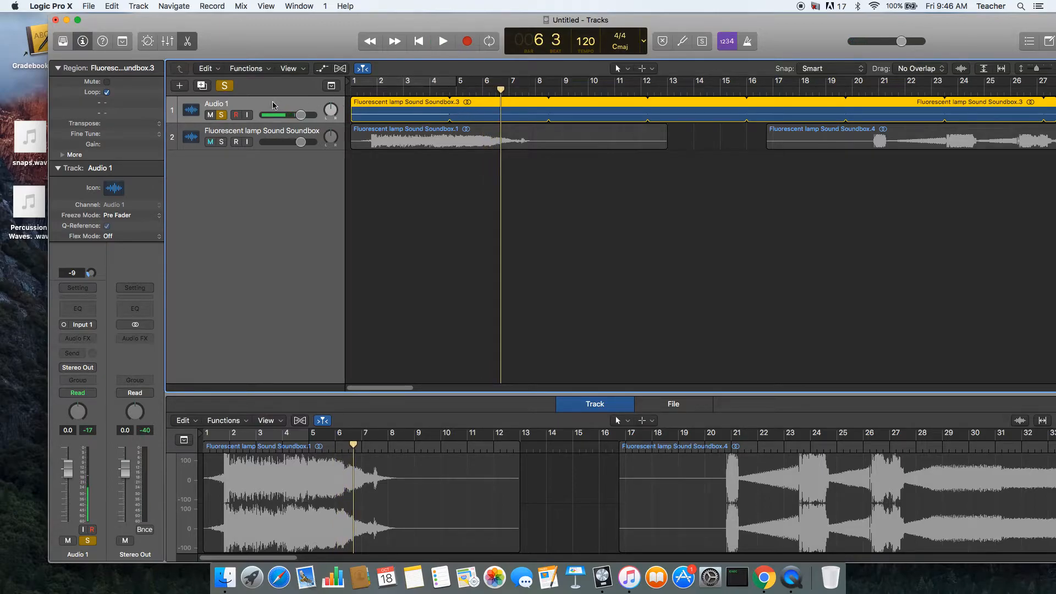
# - Add the PlatinumVerb reverb as an audio effect on the Audio 1 track
pyautogui.click(92, 338)
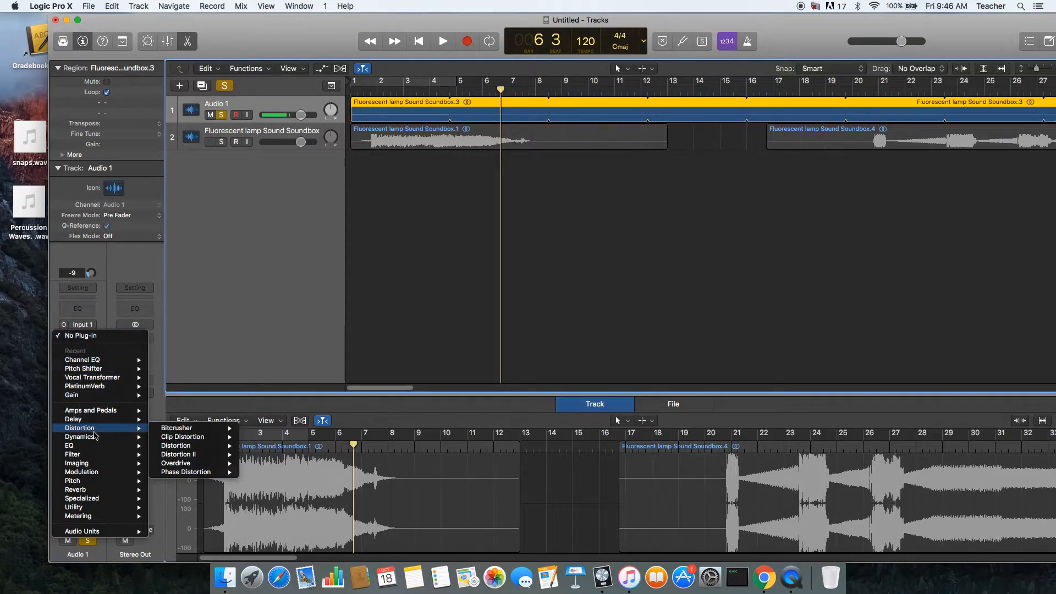
pyautogui.moveTo(91, 497)
pyautogui.moveTo(173, 490)
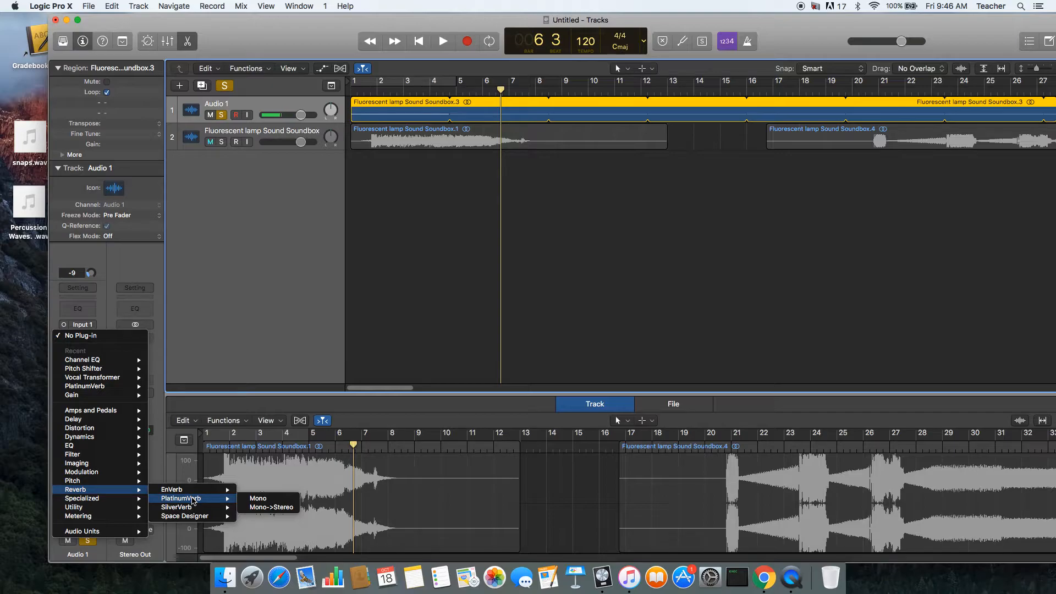
pyautogui.click(192, 501)
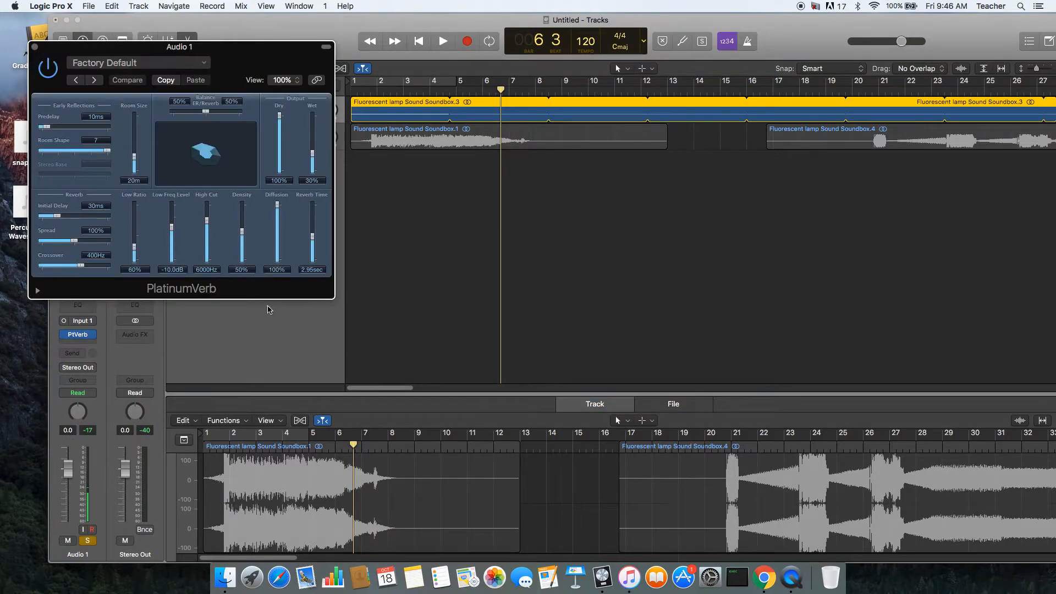
# - In PlatinumVerb, set the room shape to 4, room size to 22 m, ER/reverb balance to 48%/52% and wet output to 36%
pyautogui.moveTo(137, 151); pyautogui.dragTo(61, 155)
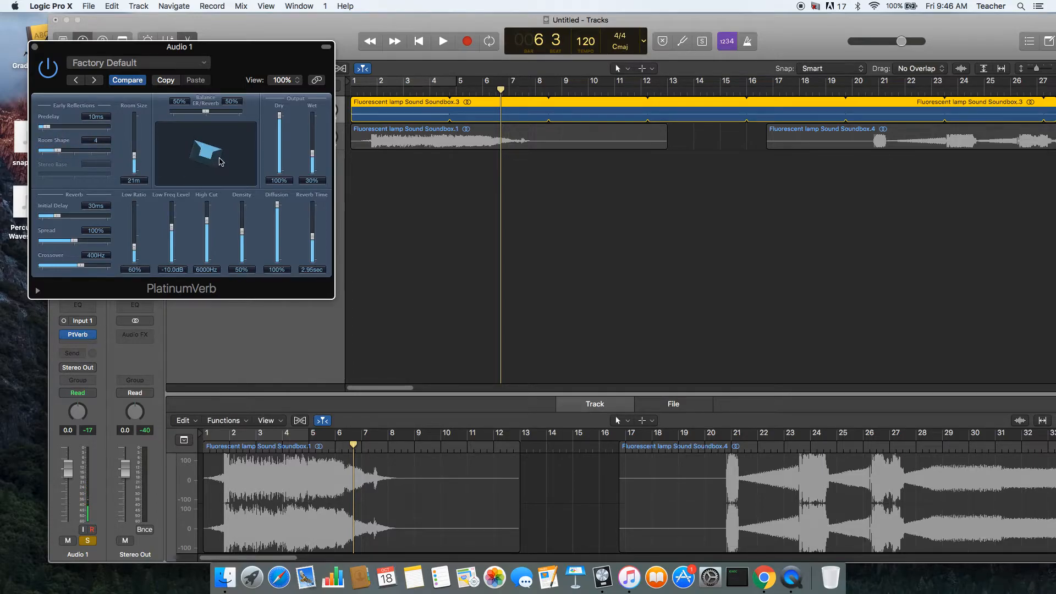
pyautogui.moveTo(203, 114); pyautogui.dragTo(216, 116)
pyautogui.moveTo(134, 162); pyautogui.dragTo(134, 155)
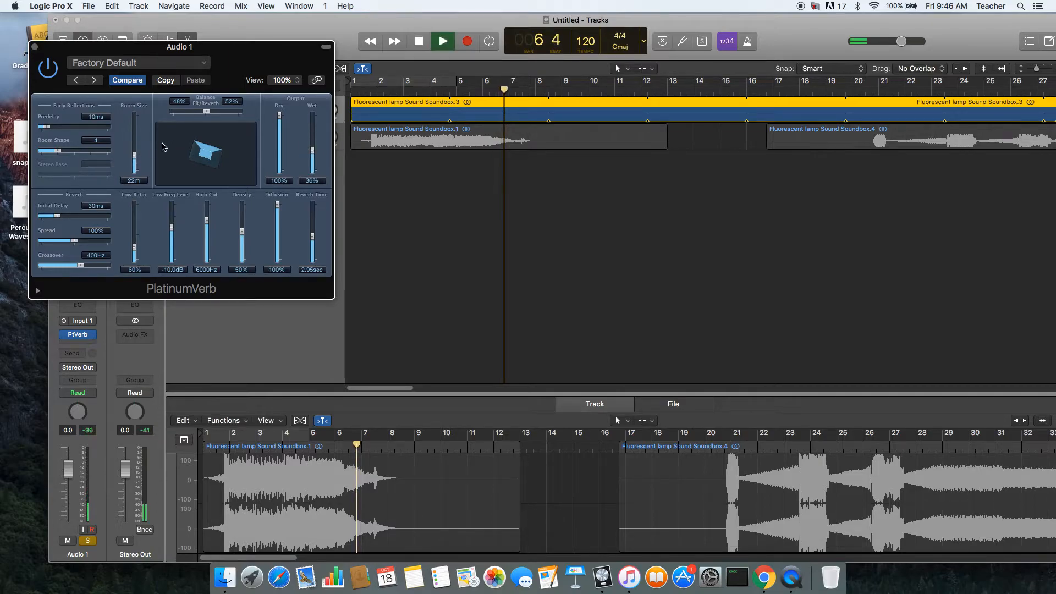
# - Set the PlatinumVerb wet output to 86% and the dry output to 76%, auditioning the result
pyautogui.moveTo(253, 57); pyautogui.dragTo(523, 187)
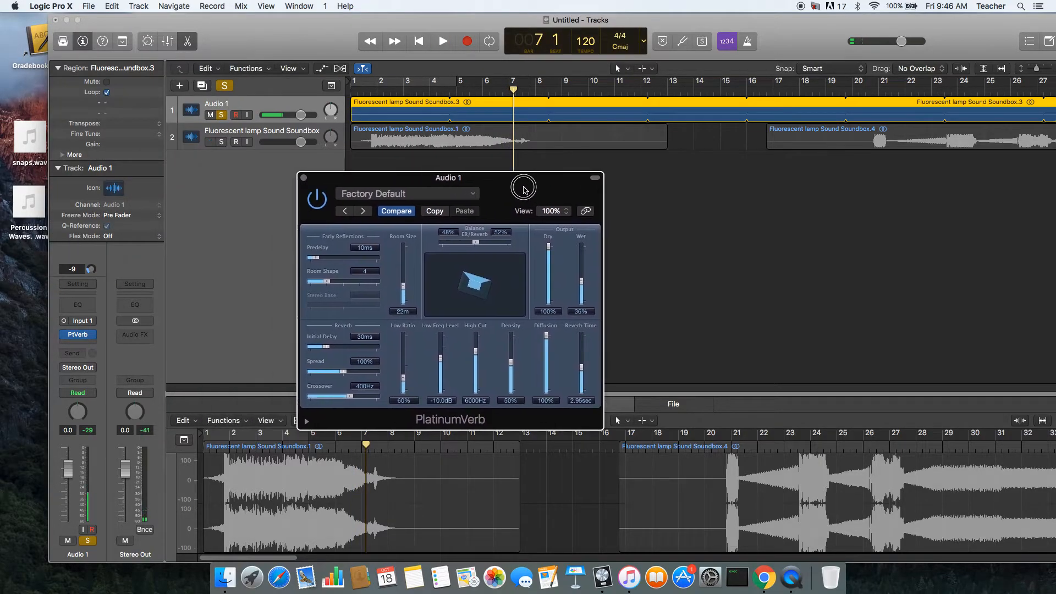
pyautogui.moveTo(584, 284); pyautogui.dragTo(582, 269)
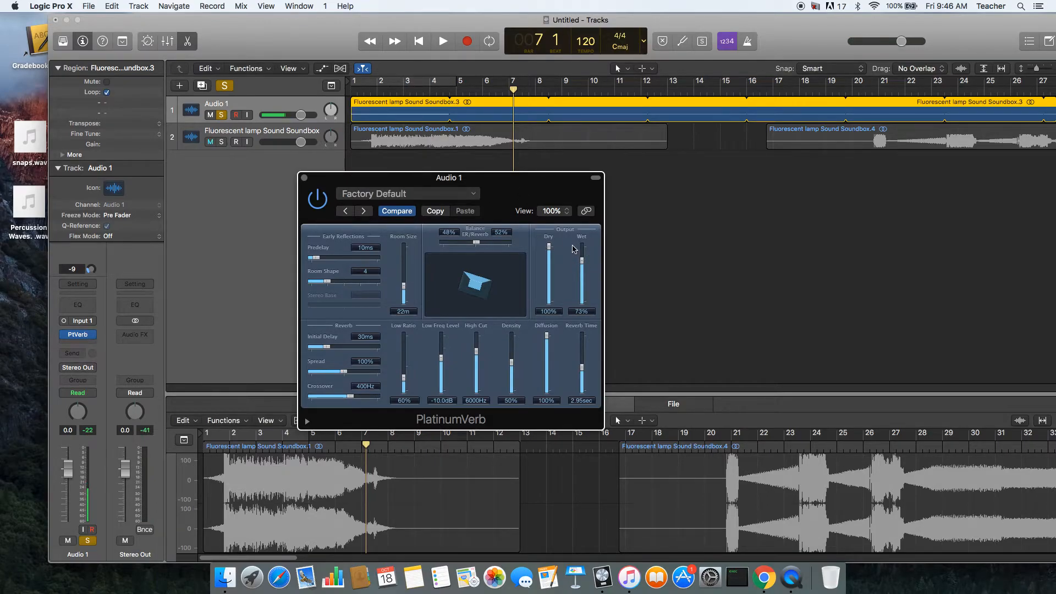
pyautogui.press('space')
pyautogui.moveTo(581, 258); pyautogui.dragTo(550, 263)
pyautogui.press('space')
pyautogui.press('space')
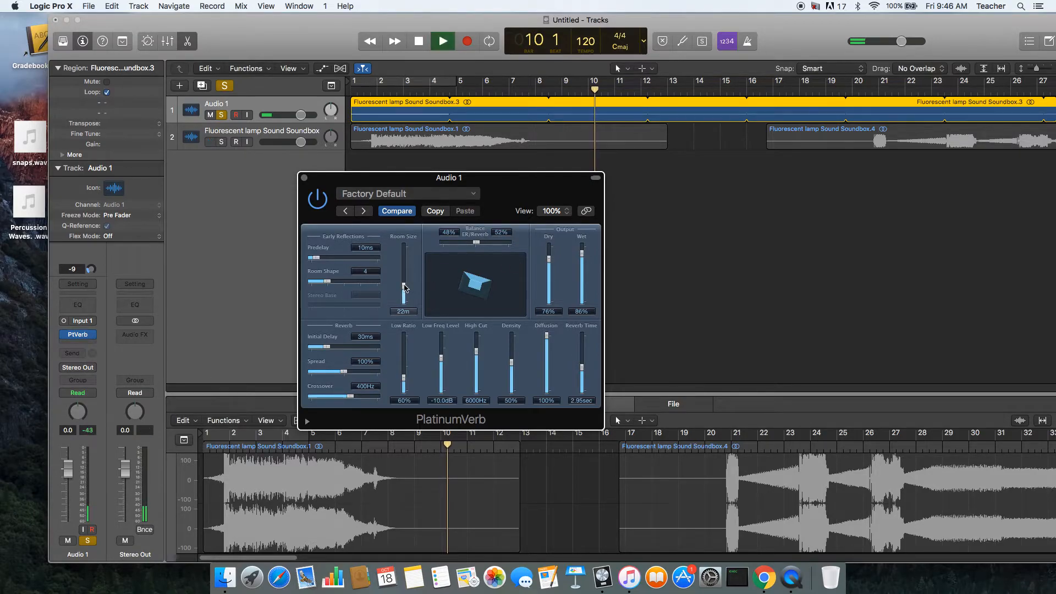
pyautogui.press('XF86AudioRaiseVolume')
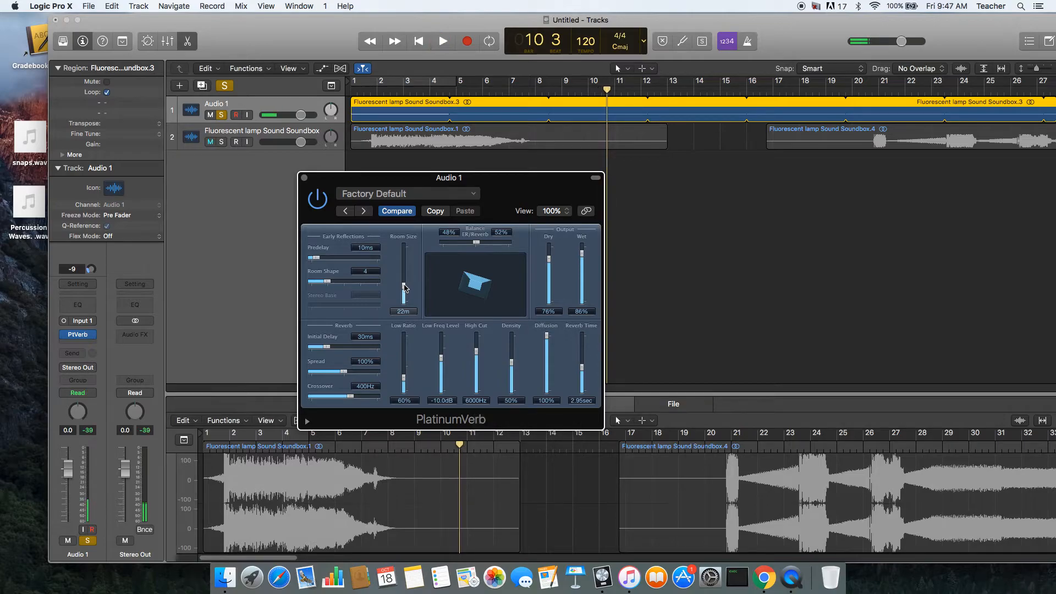
# - Set the reverb's low ratio to 112% and reverb time to 4.85 sec, keeping diffusion at 100%
pyautogui.moveTo(406, 373); pyautogui.dragTo(404, 360)
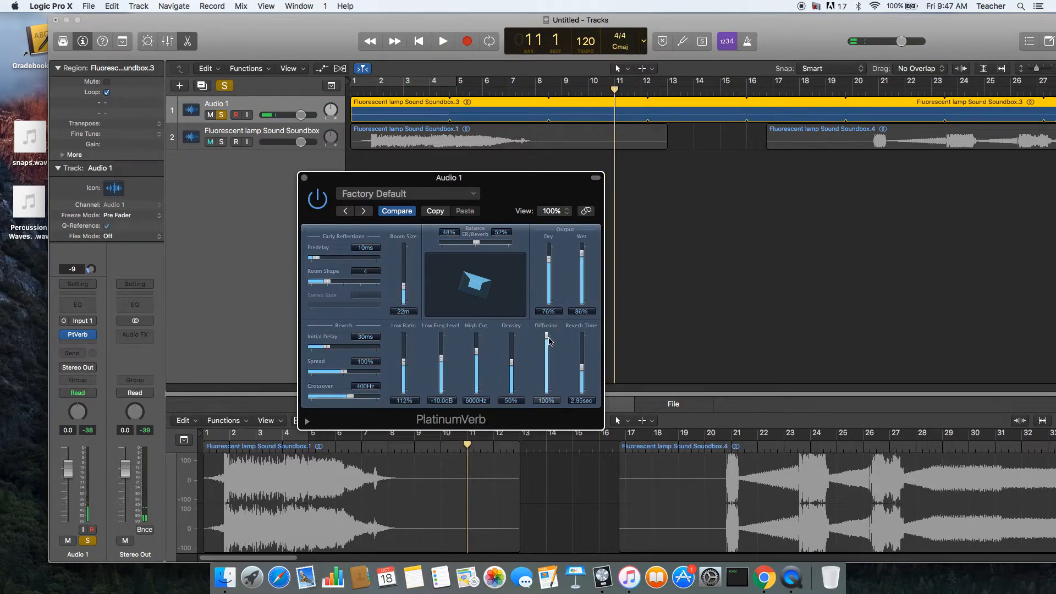
pyautogui.moveTo(548, 374); pyautogui.dragTo(546, 334)
pyautogui.moveTo(582, 368); pyautogui.dragTo(583, 346)
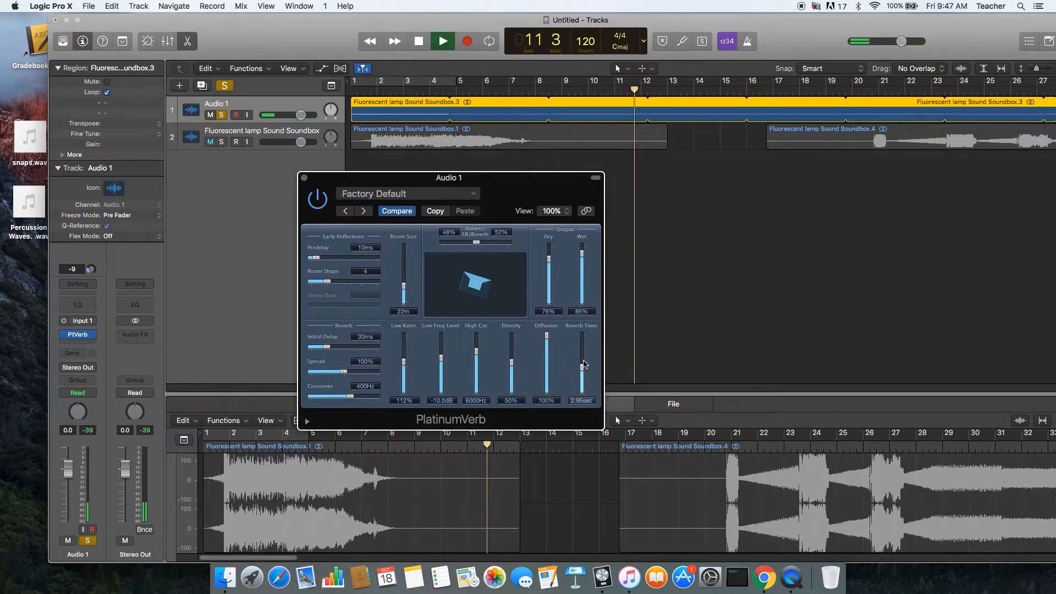
pyautogui.press('space')
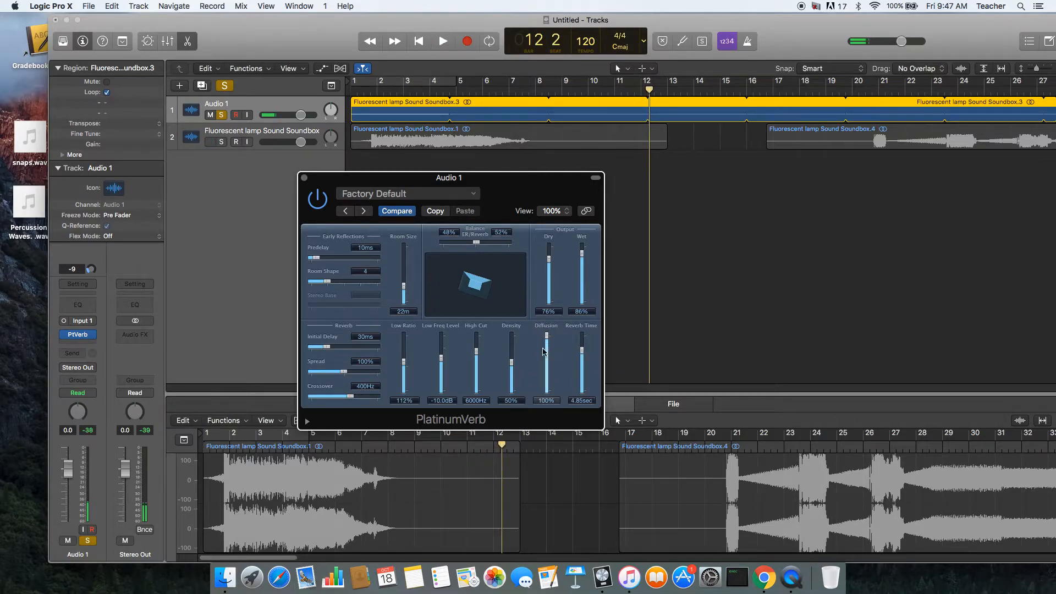
# - Set the reverb's density to 78%, initial delay to 36 ms and spread to 134%, auditioning the changes
pyautogui.moveTo(514, 363); pyautogui.dragTo(514, 352)
pyautogui.press('space')
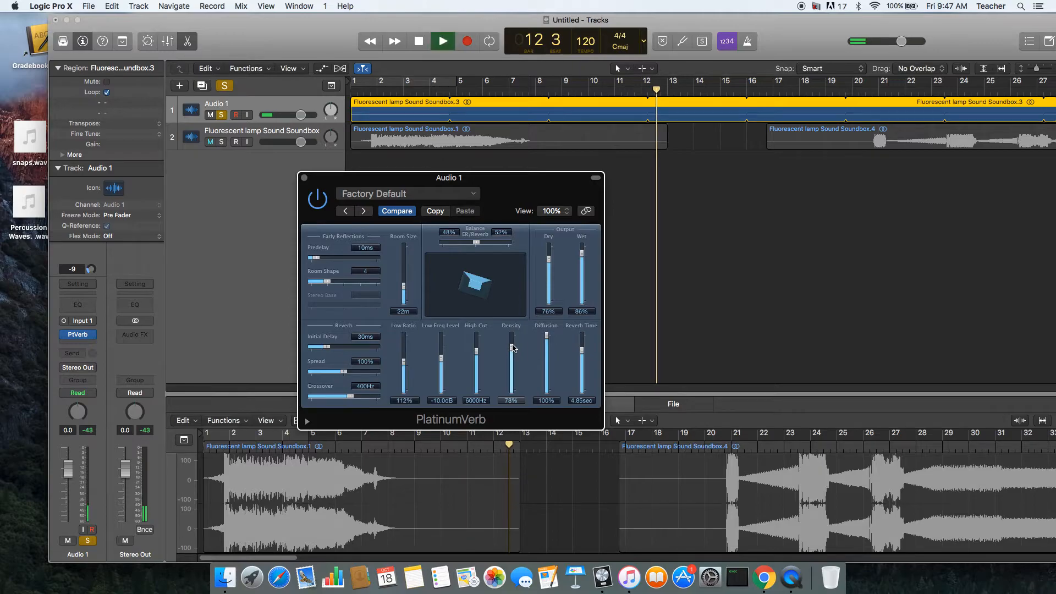
pyautogui.press('space')
pyautogui.moveTo(329, 346); pyautogui.dragTo(354, 372)
pyautogui.press('space')
pyautogui.press('space')
pyautogui.press('space')
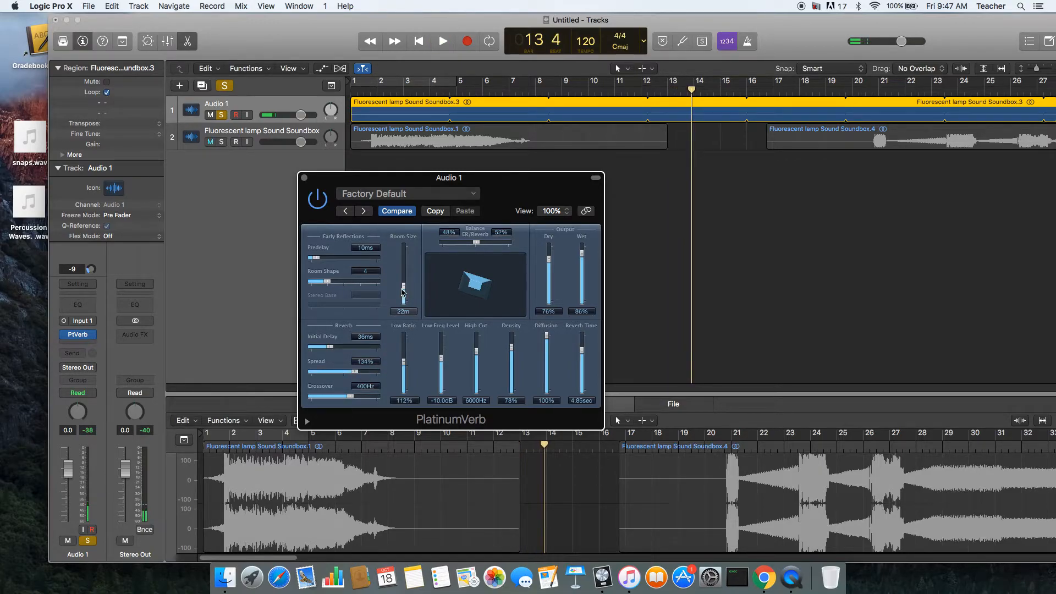
# - Set the PlatinumVerb room size to 140 m and audition the hum
pyautogui.moveTo(403, 292); pyautogui.dragTo(404, 257)
pyautogui.press('space')
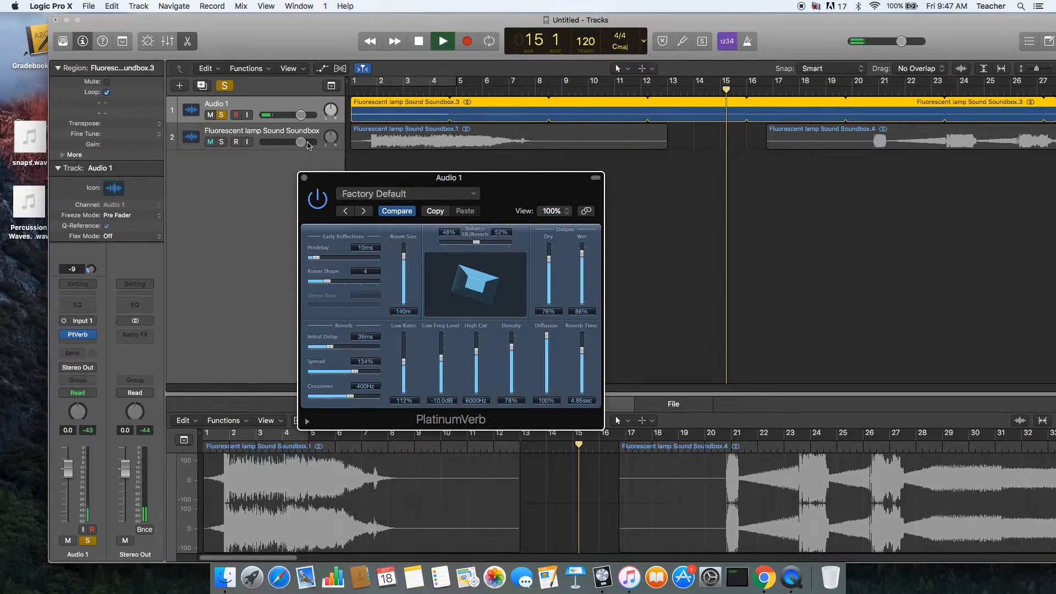
pyautogui.moveTo(331, 110)
pyautogui.mouseDown()
pyautogui.moveTo(331, 121)
pyautogui.moveTo(332, 99)
pyautogui.mouseUp()
pyautogui.press('space')
pyautogui.click(330, 111)
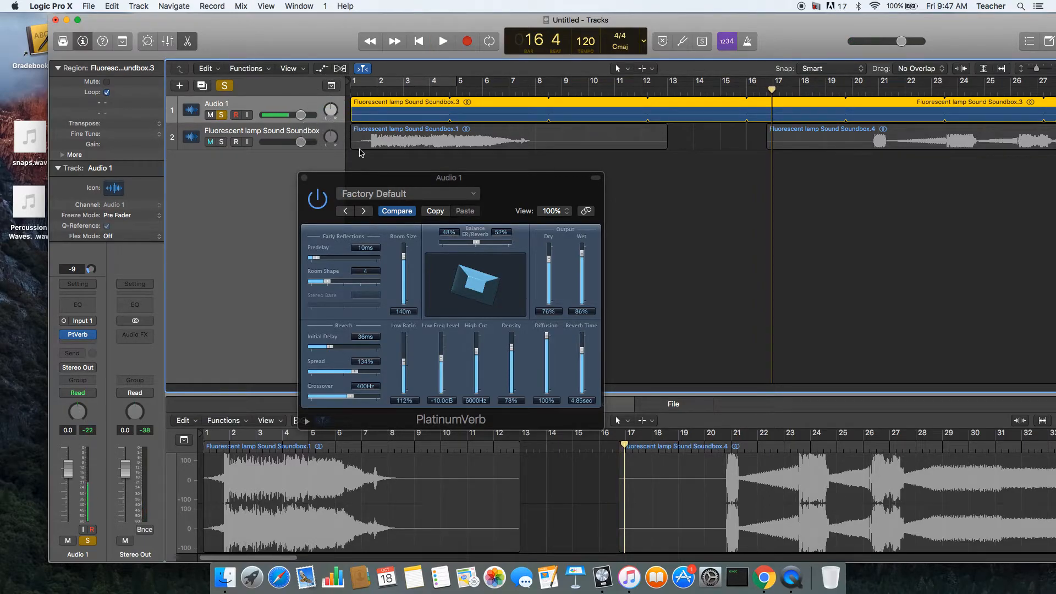
pyautogui.press('space')
# - Lower the Audio 1 track's volume to -4.7 dB, pan it to -24, audition it and close the reverb window
pyautogui.moveTo(309, 182); pyautogui.dragTo(460, 148)
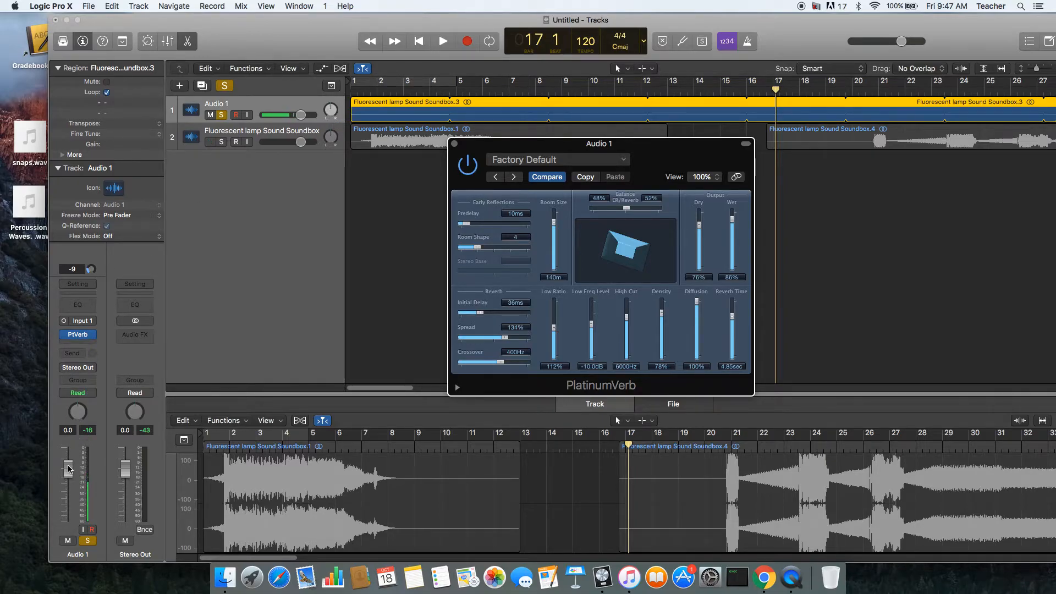
pyautogui.moveTo(68, 469); pyautogui.dragTo(68, 486)
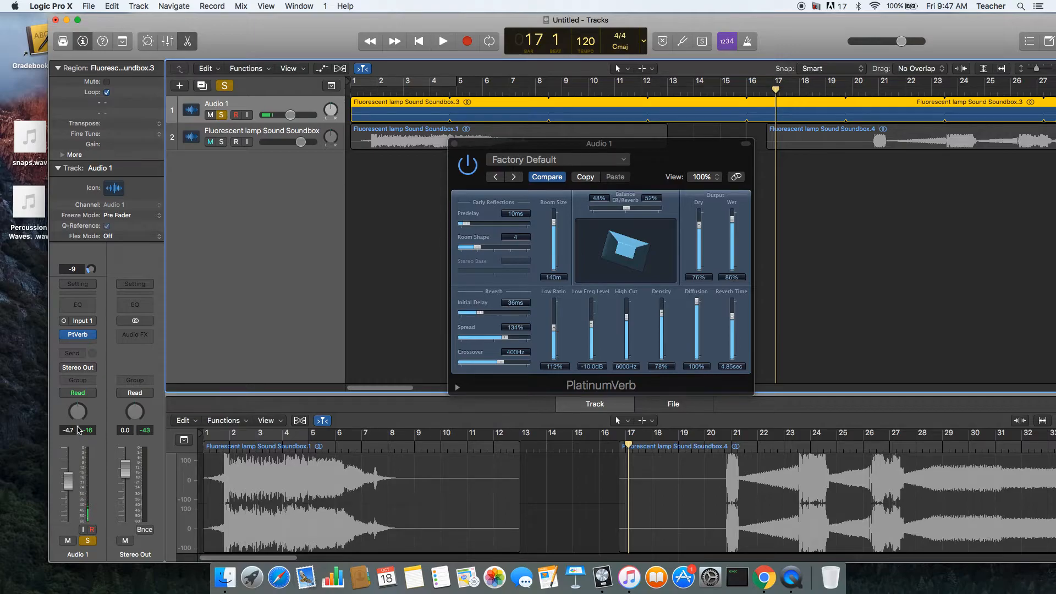
pyautogui.moveTo(75, 410); pyautogui.dragTo(76, 411)
pyautogui.moveTo(330, 109); pyautogui.dragTo(332, 118)
pyautogui.press('space')
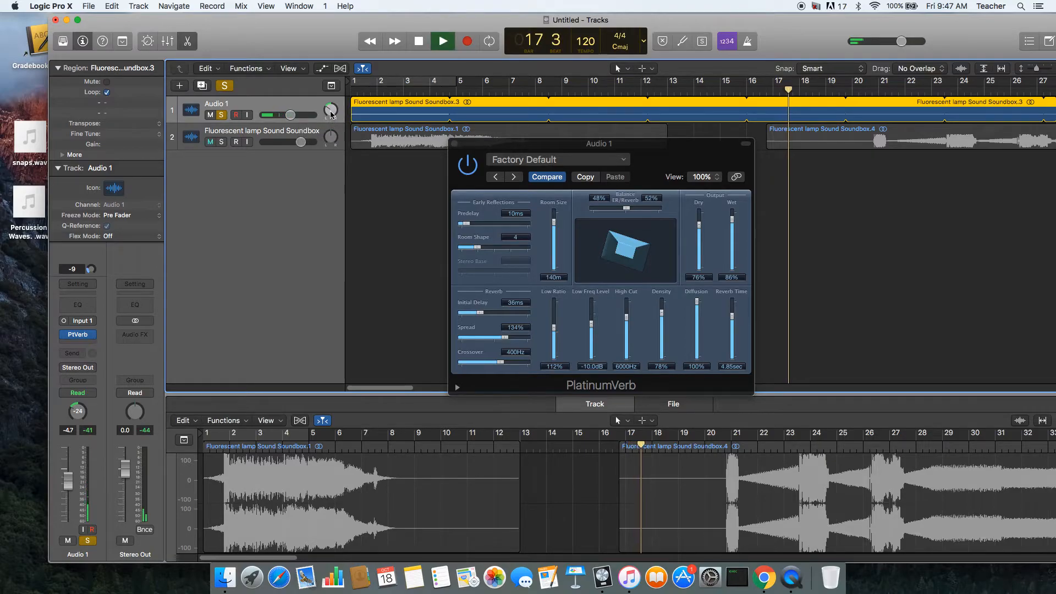
pyautogui.press('space')
pyautogui.click(454, 144)
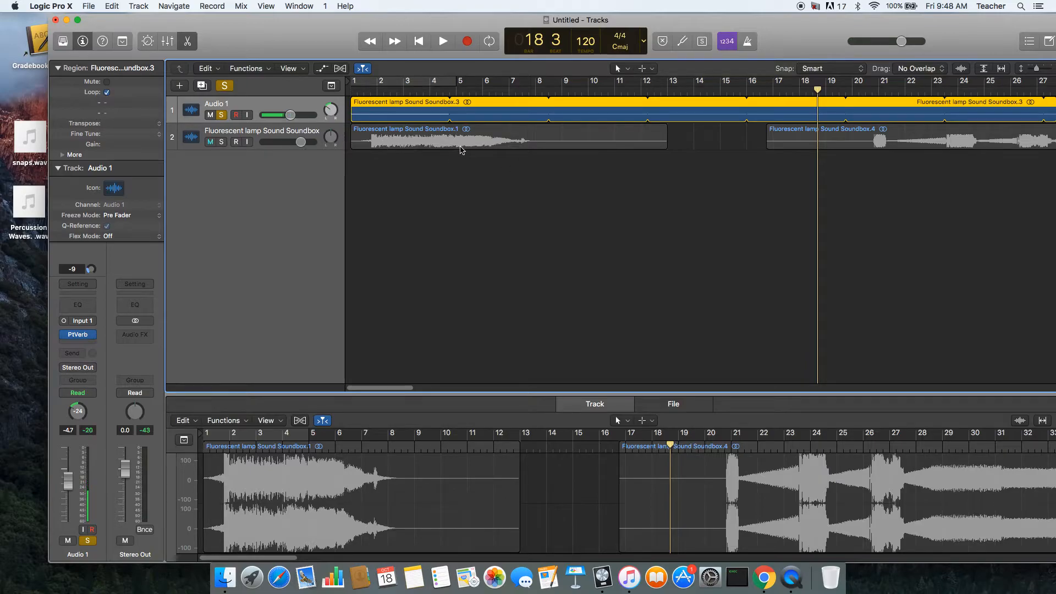
# - Color the looped fluorescent lamp hum region on Audio 1 bright red-orange
pyautogui.rightClick(398, 114)
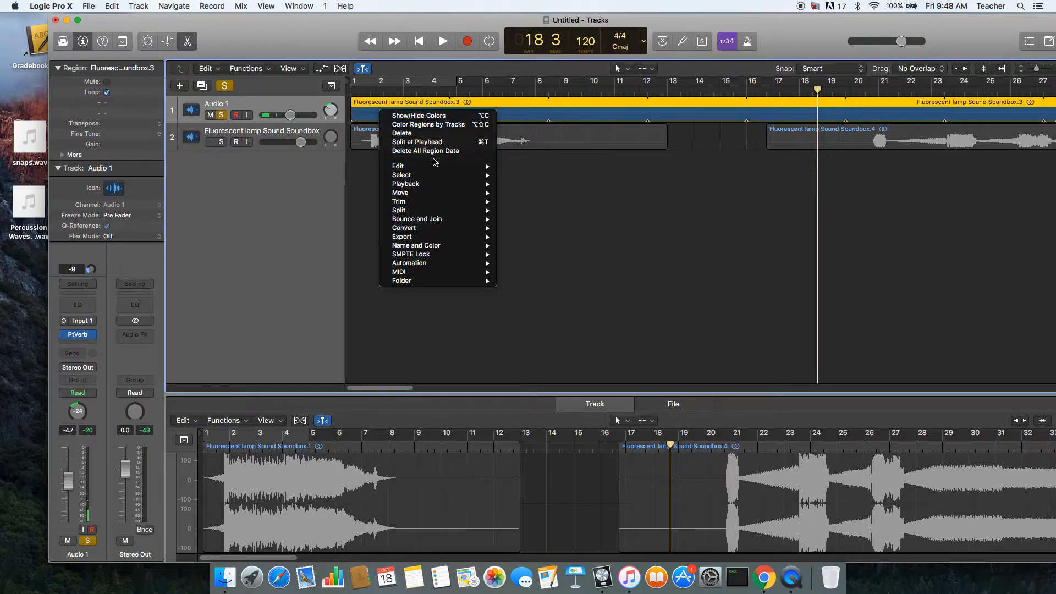
pyautogui.moveTo(432, 166)
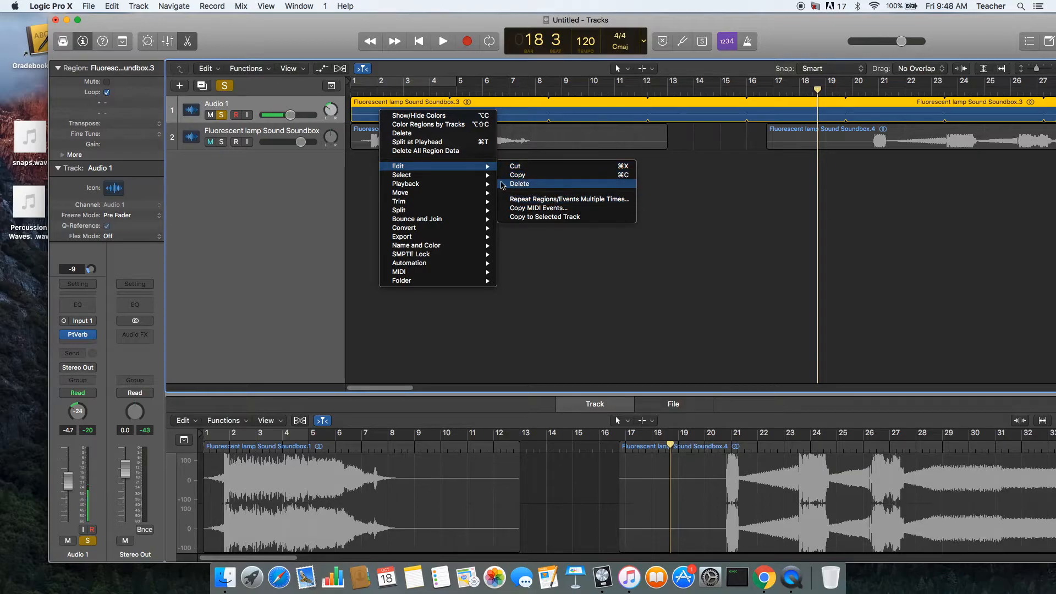
pyautogui.moveTo(482, 176)
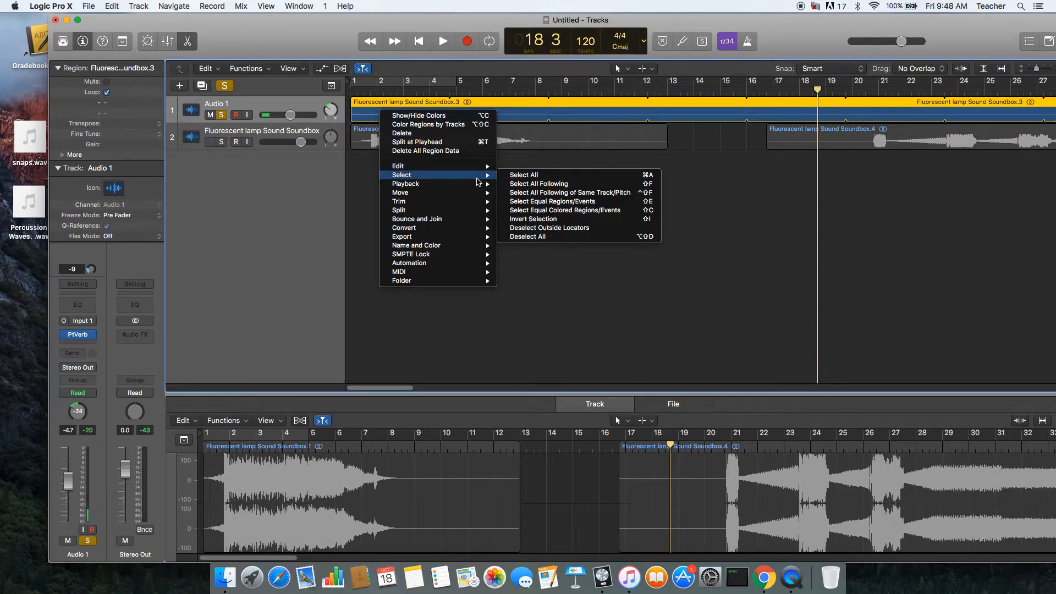
pyautogui.moveTo(462, 246)
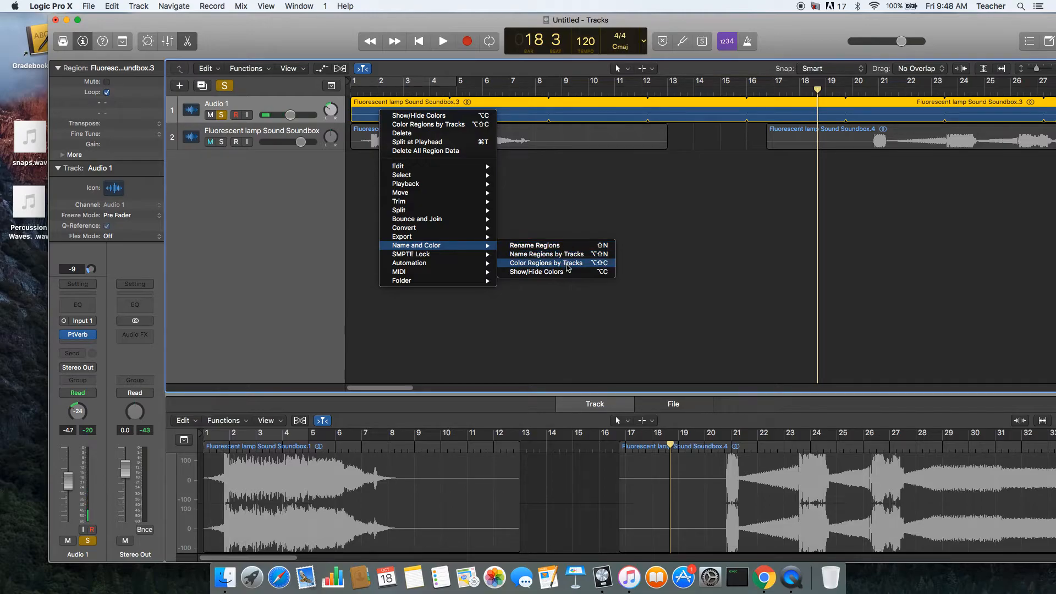
pyautogui.click(565, 272)
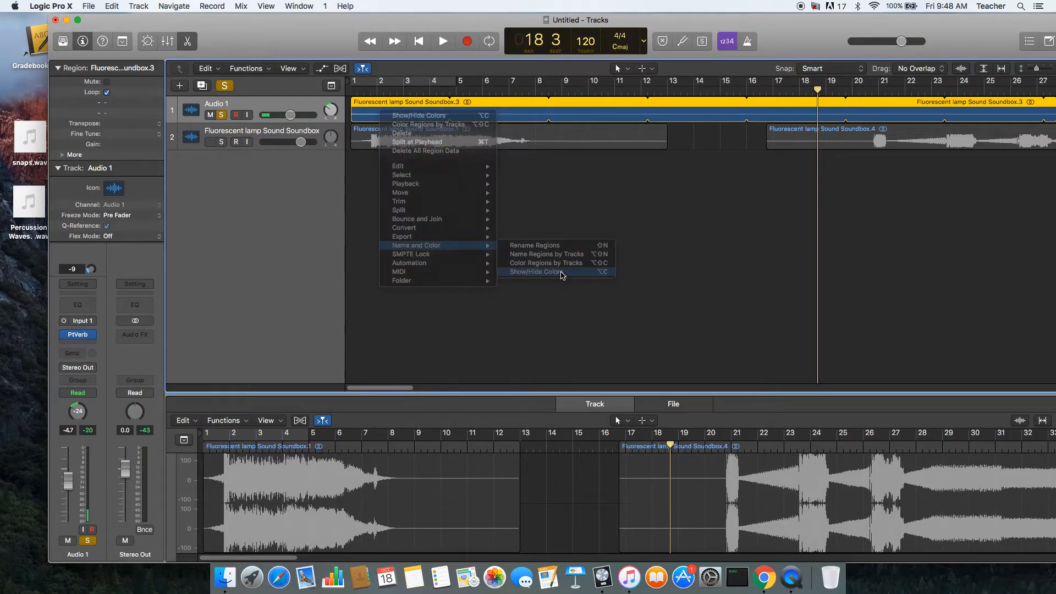
pyautogui.moveTo(382, 59); pyautogui.dragTo(543, 230)
pyautogui.click(464, 260)
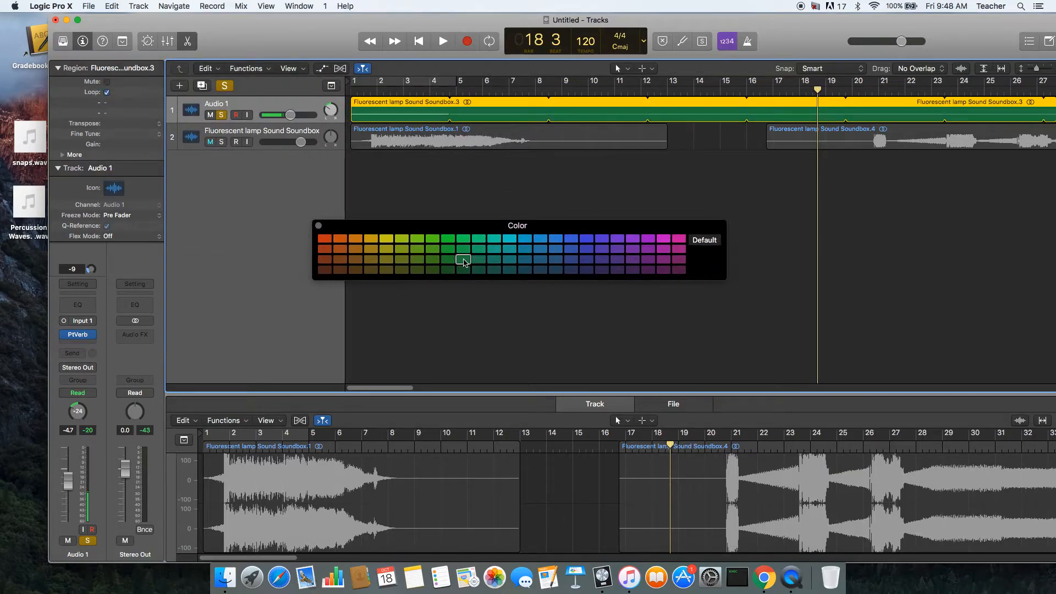
pyautogui.click(324, 238)
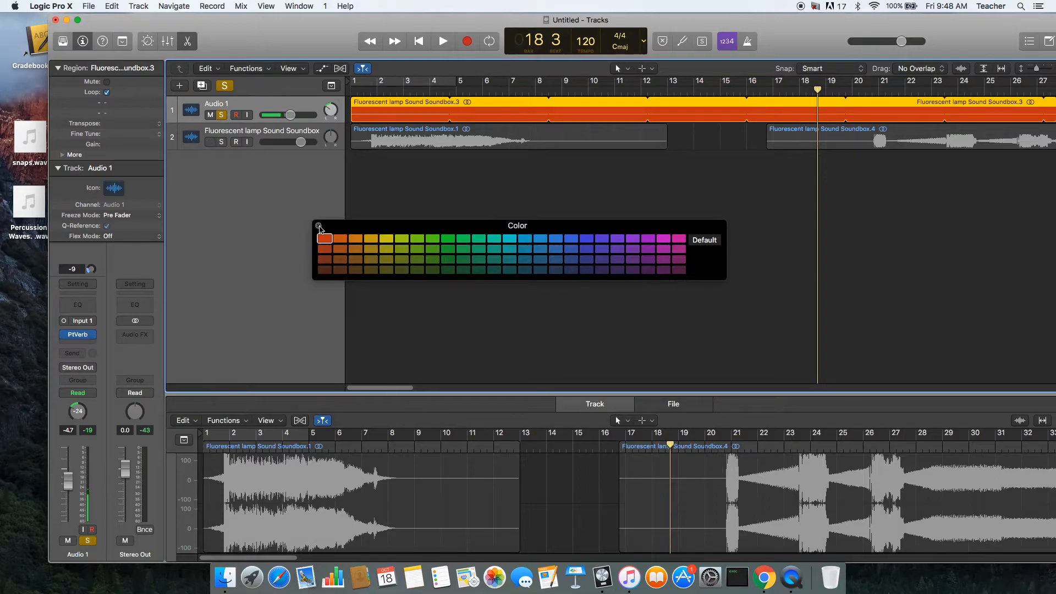
pyautogui.click(319, 226)
# - Show the color palette for the hum region again and close it
pyautogui.rightClick(404, 113)
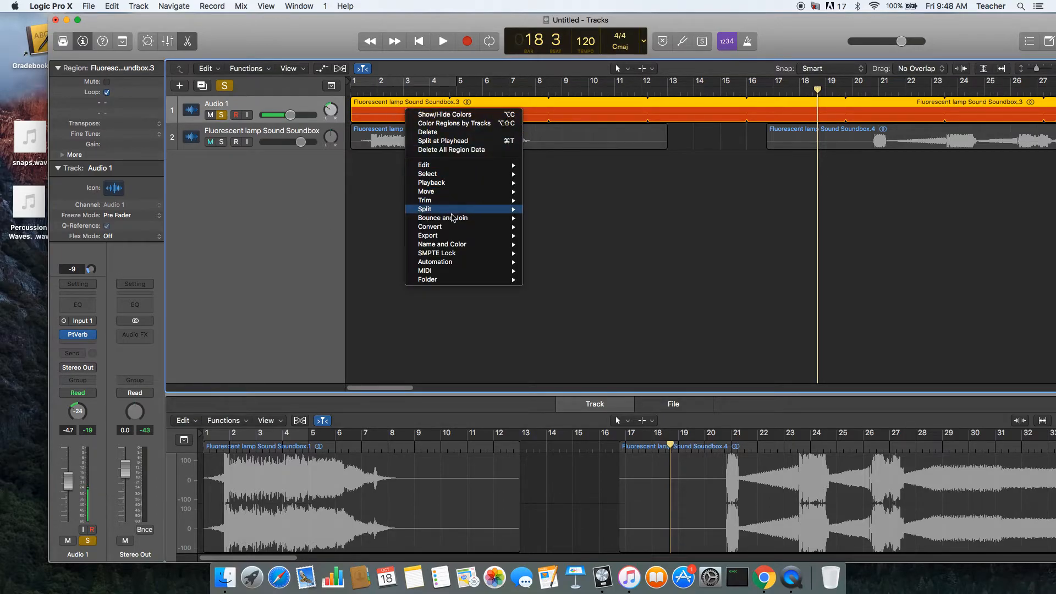
pyautogui.moveTo(470, 245)
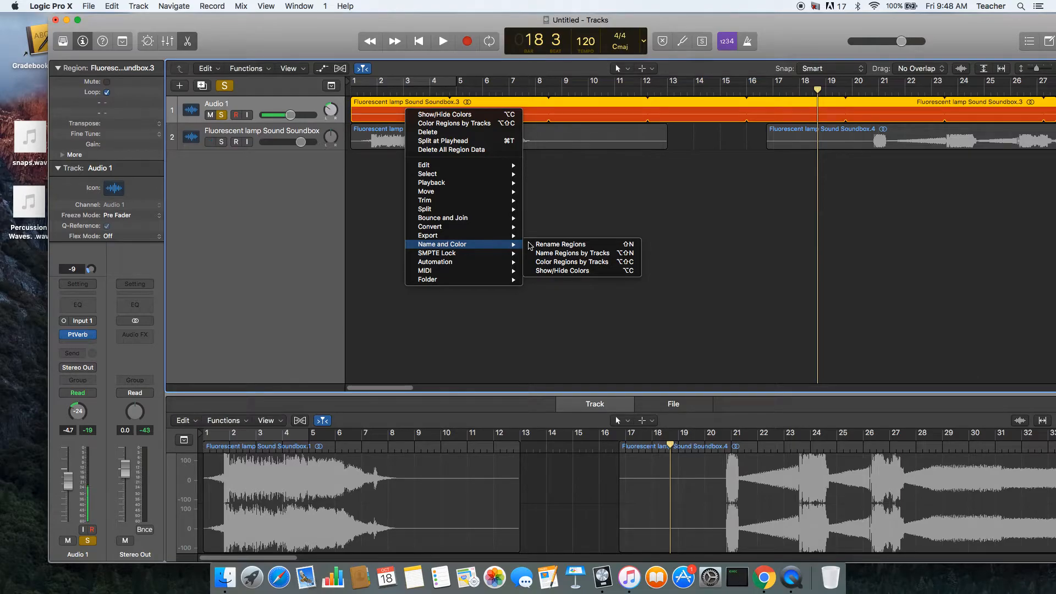
pyautogui.click(567, 270)
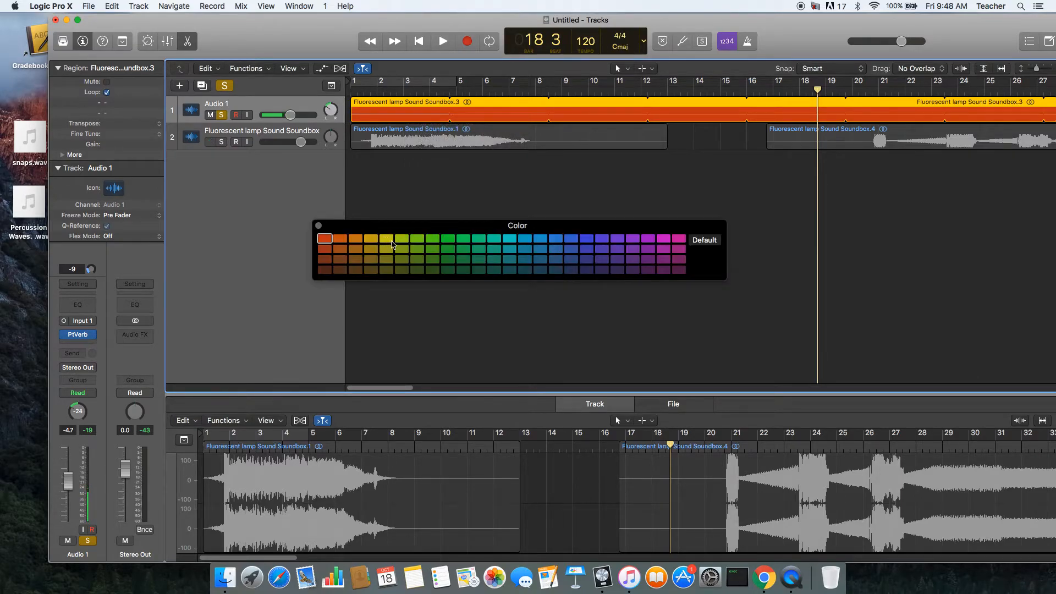
pyautogui.click(318, 226)
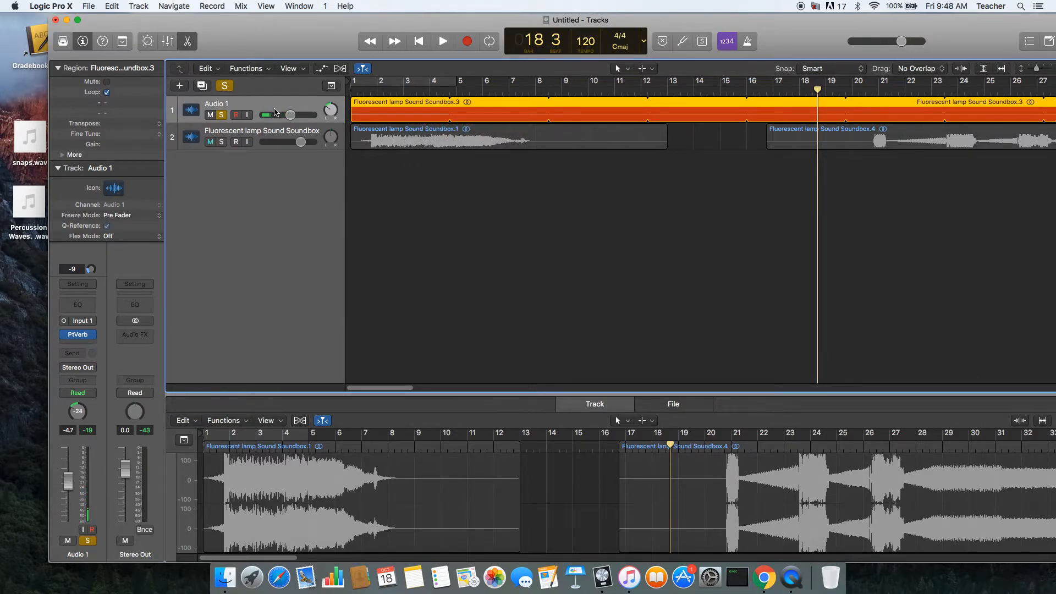
# - Duplicate the Audio 1 track with its settings and place Water Drip Sound Effects.mp3 from Downloads on it at bar 2
pyautogui.press('super+d')
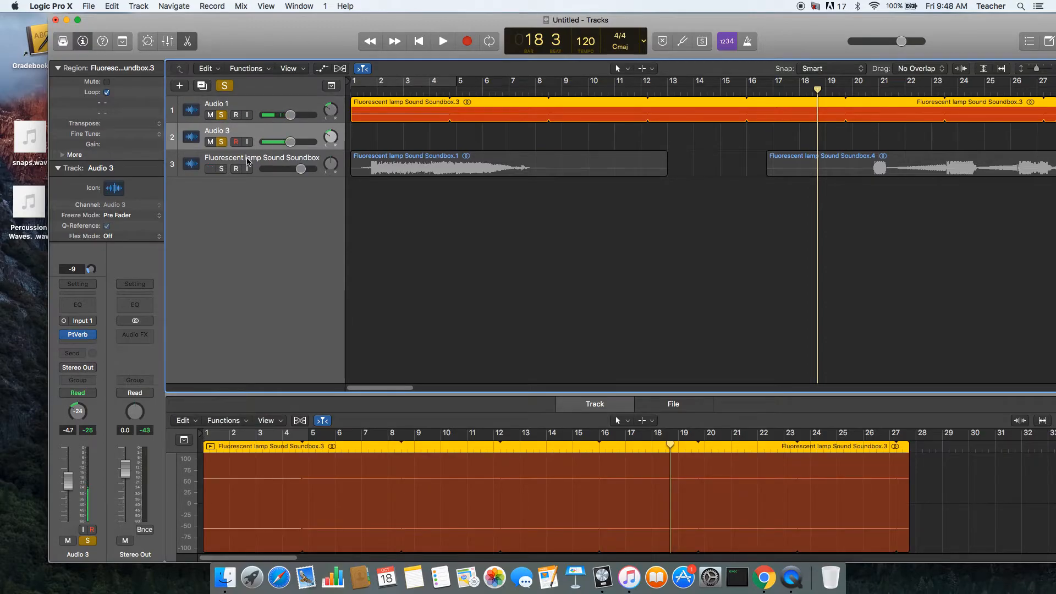
pyautogui.click(235, 585)
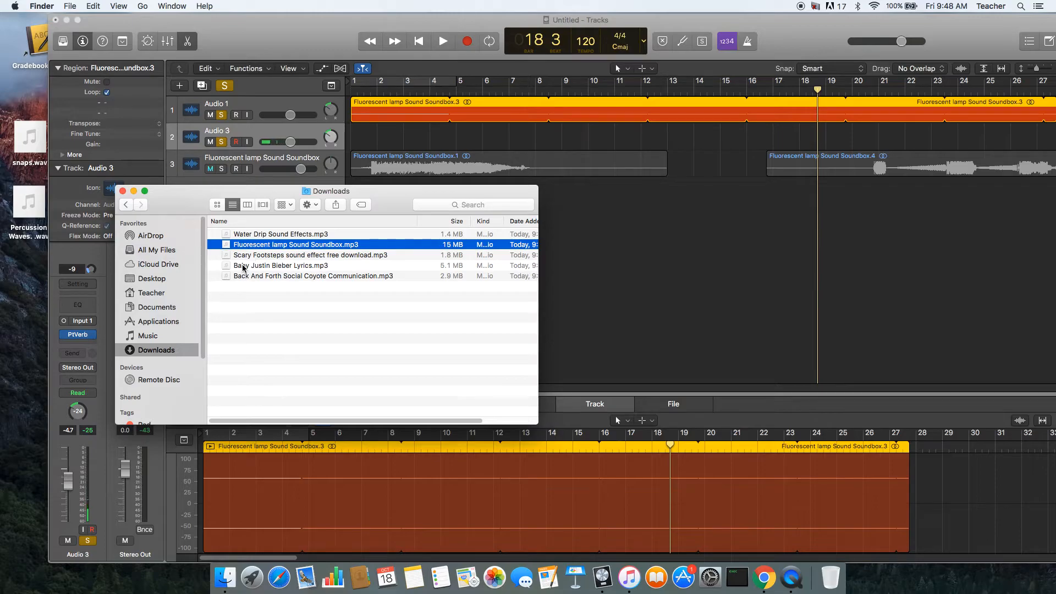
pyautogui.moveTo(242, 235); pyautogui.dragTo(375, 130)
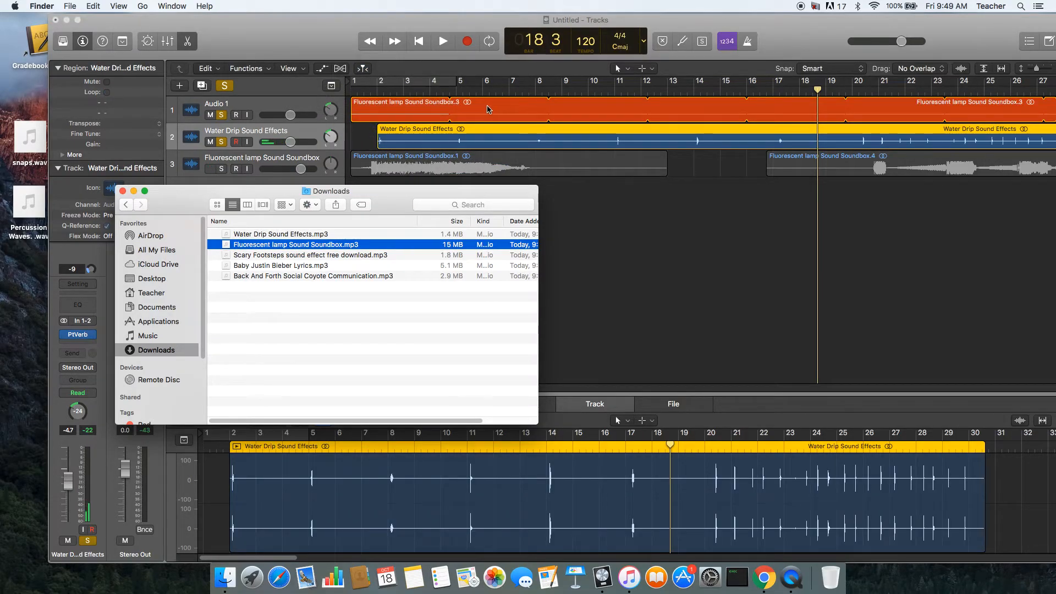
# - Turn off solo on the Audio 1 track and audition the water drip region around bars 21 to 25
pyautogui.press('space')
pyautogui.press('space')
pyautogui.click(222, 115)
pyautogui.press('space')
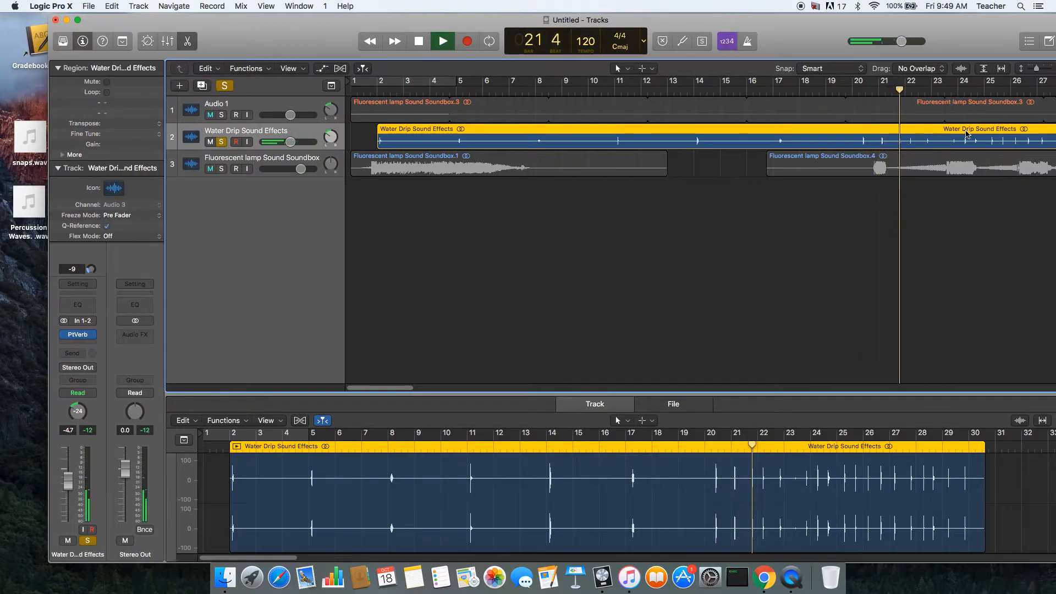
pyautogui.hscroll(5, 965, 136)
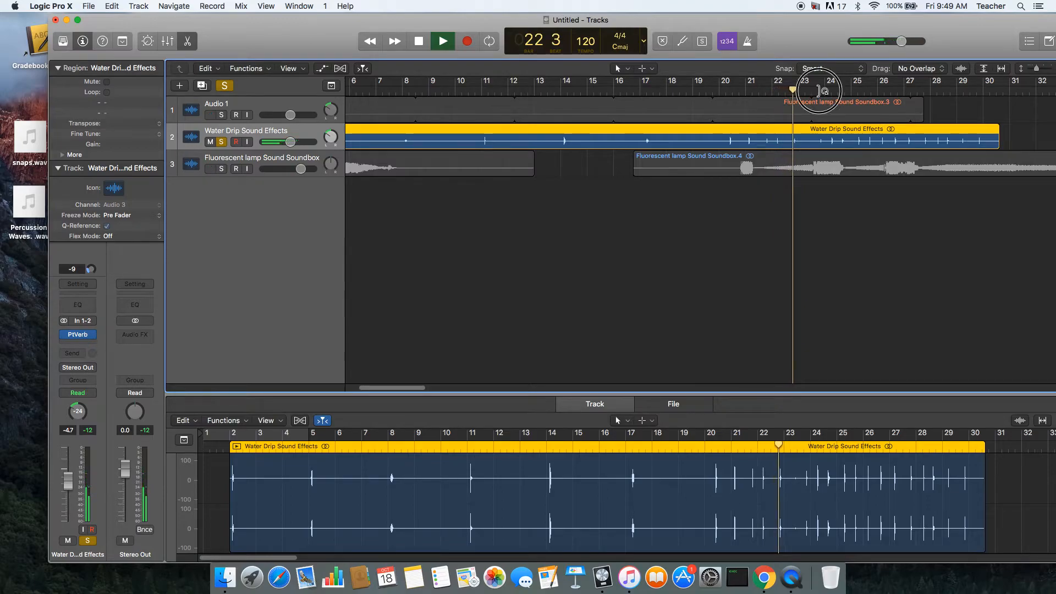
pyautogui.click(822, 90)
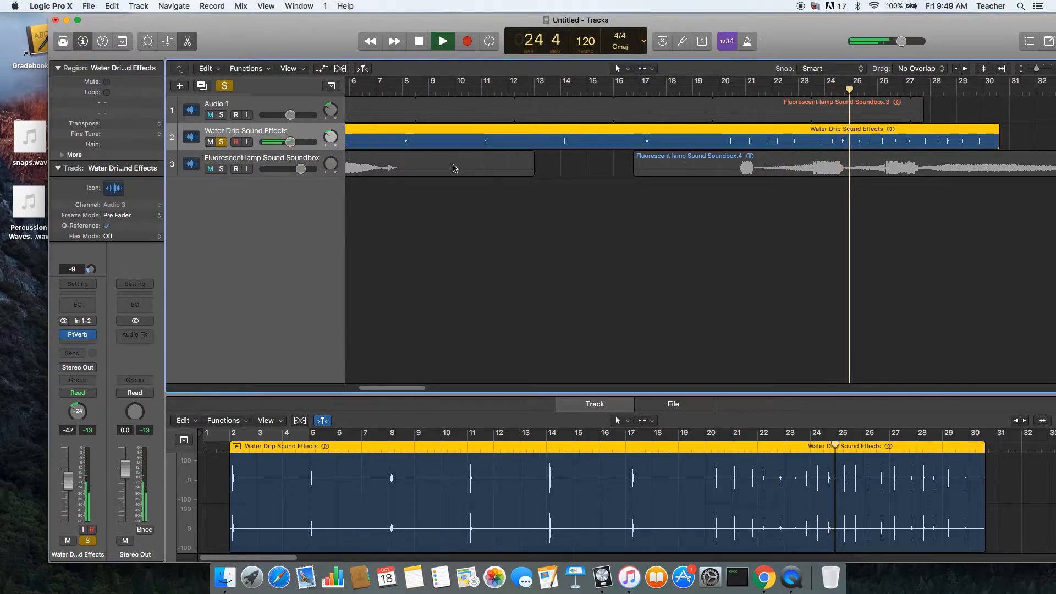
pyautogui.press('space')
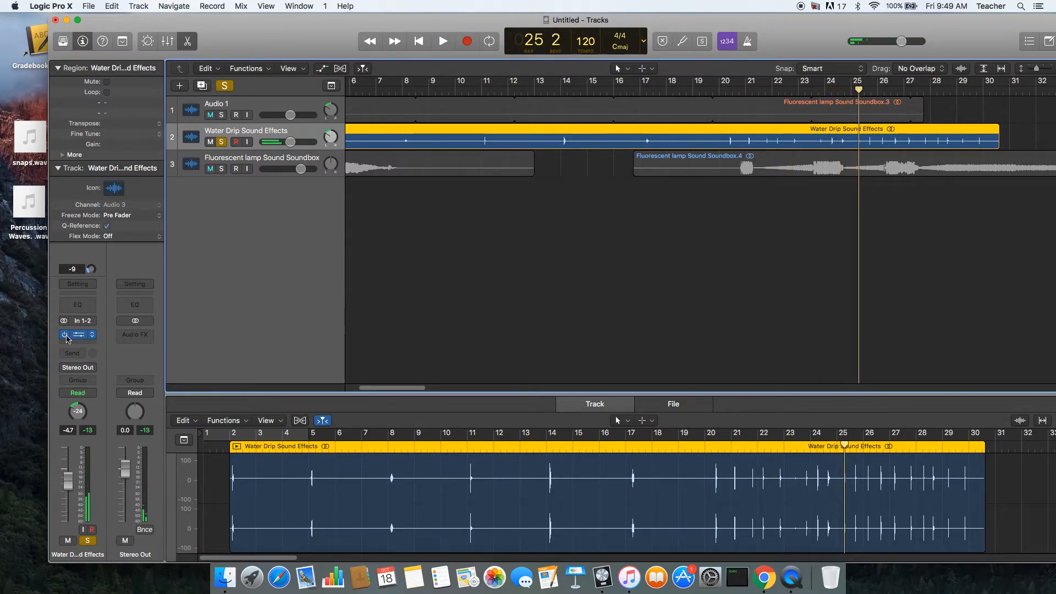
# - Compare the water drips with PlatinumVerb bypassed and active, replaying from about bar 20
pyautogui.press('space')
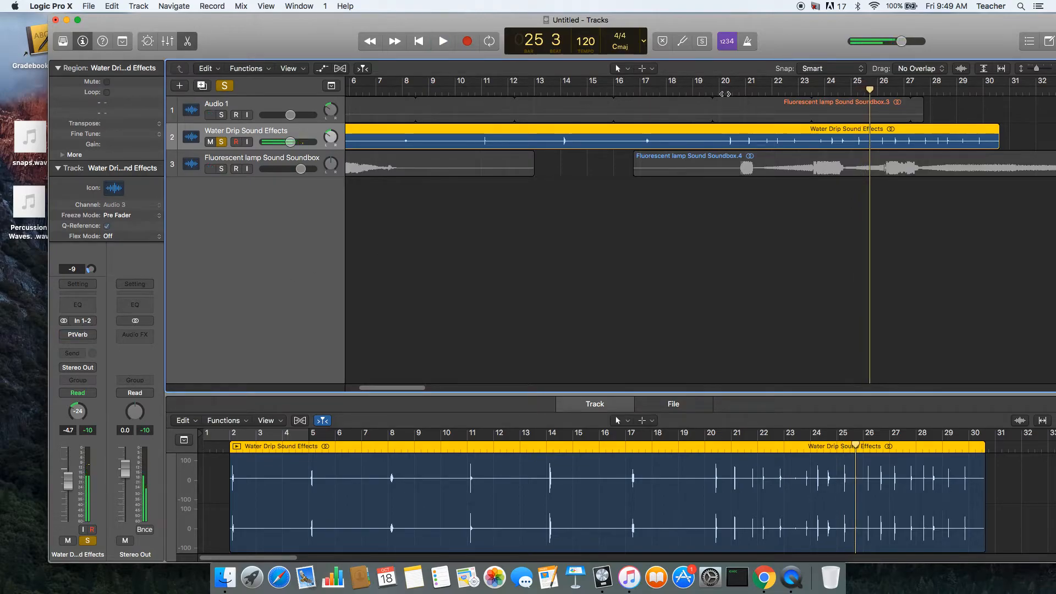
pyautogui.click(724, 94)
pyautogui.press('space')
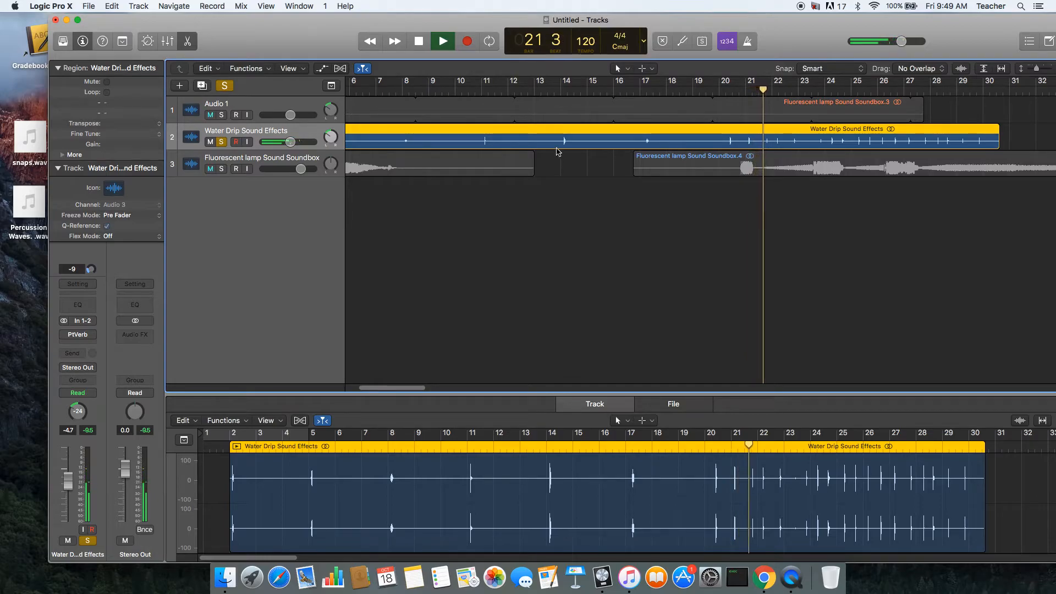
pyautogui.press('space')
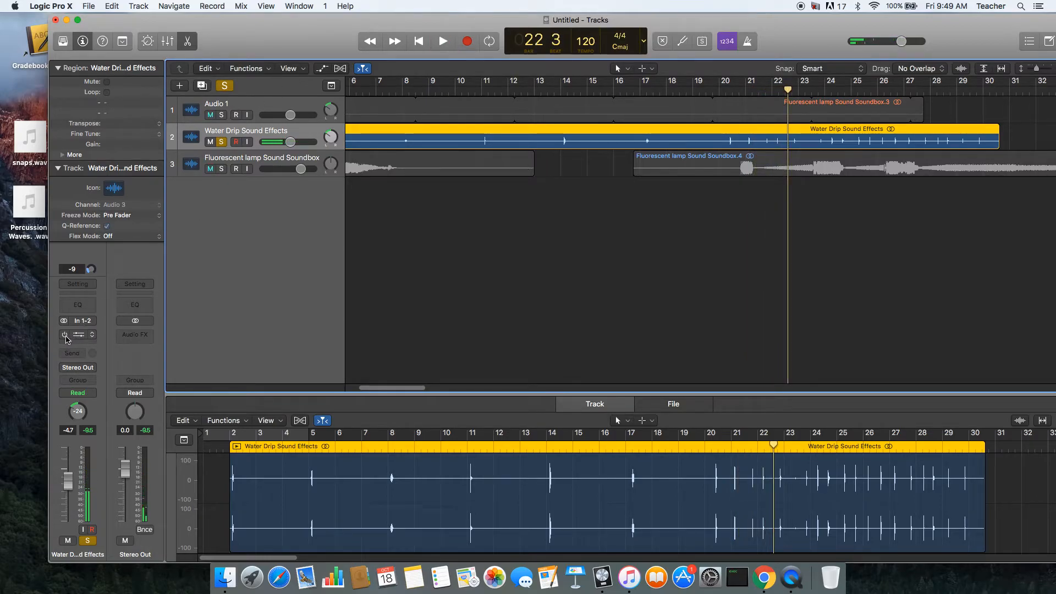
pyautogui.press('space')
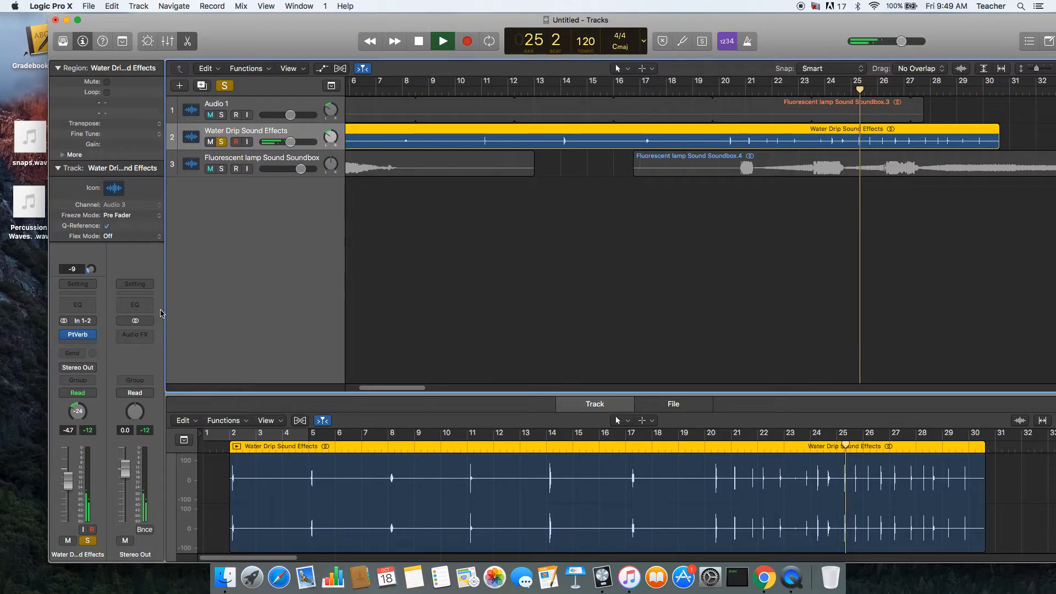
pyautogui.press('space')
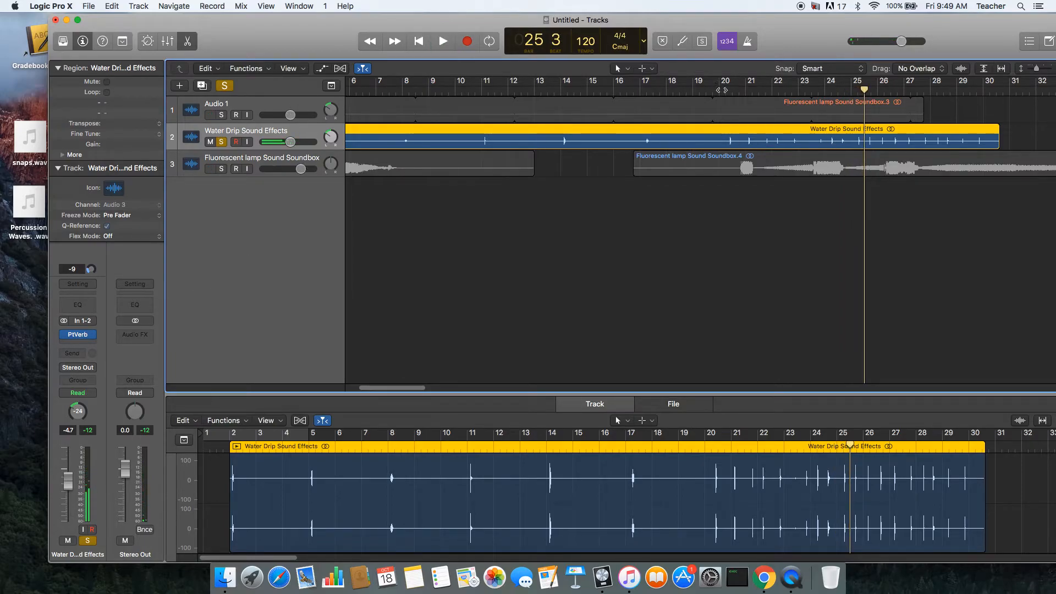
# - Split the water drip region at about bar 20 and delete the part before the split
pyautogui.click(722, 89)
pyautogui.doubleClick(718, 141)
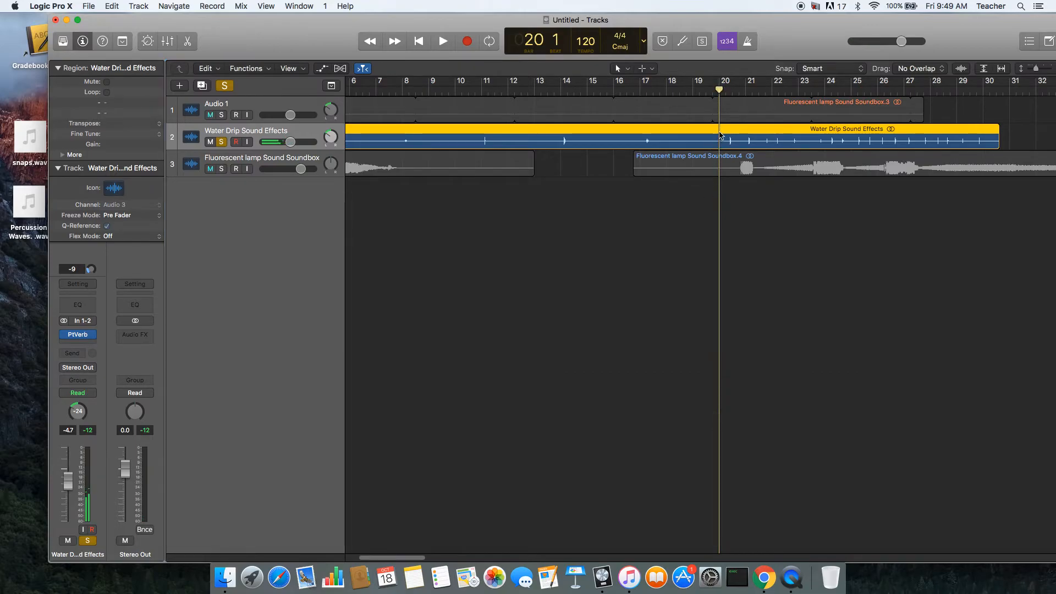
pyautogui.doubleClick(720, 136)
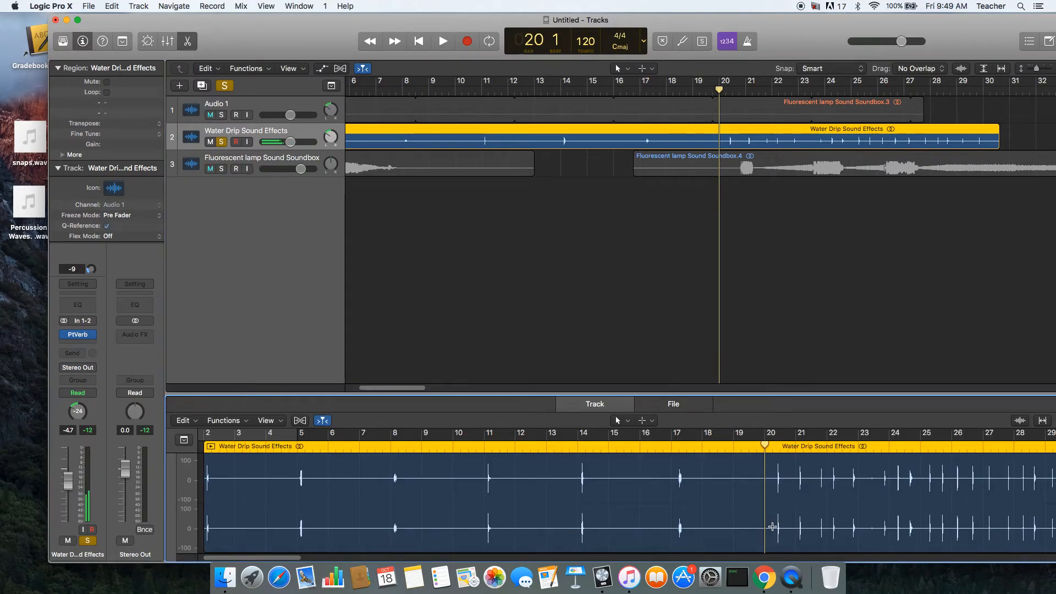
pyautogui.click(770, 529)
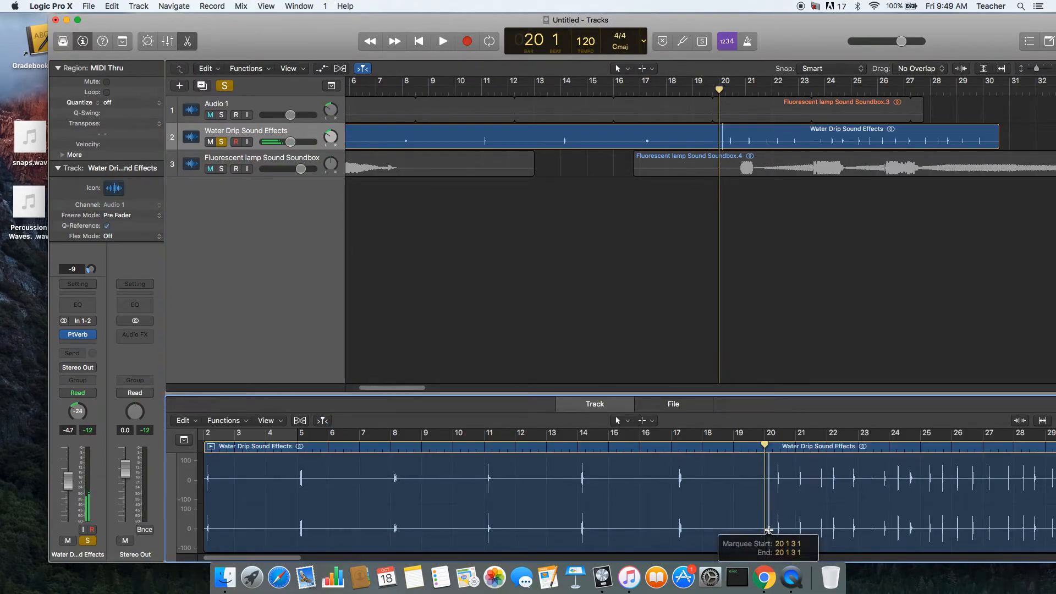
pyautogui.click(616, 138)
pyautogui.press('Delete')
# - Move the remaining water drip region to bar 1 and loop it to the end of the hum region
pyautogui.moveTo(772, 142); pyautogui.dragTo(374, 135)
pyautogui.moveTo(627, 128); pyautogui.dragTo(1053, 131)
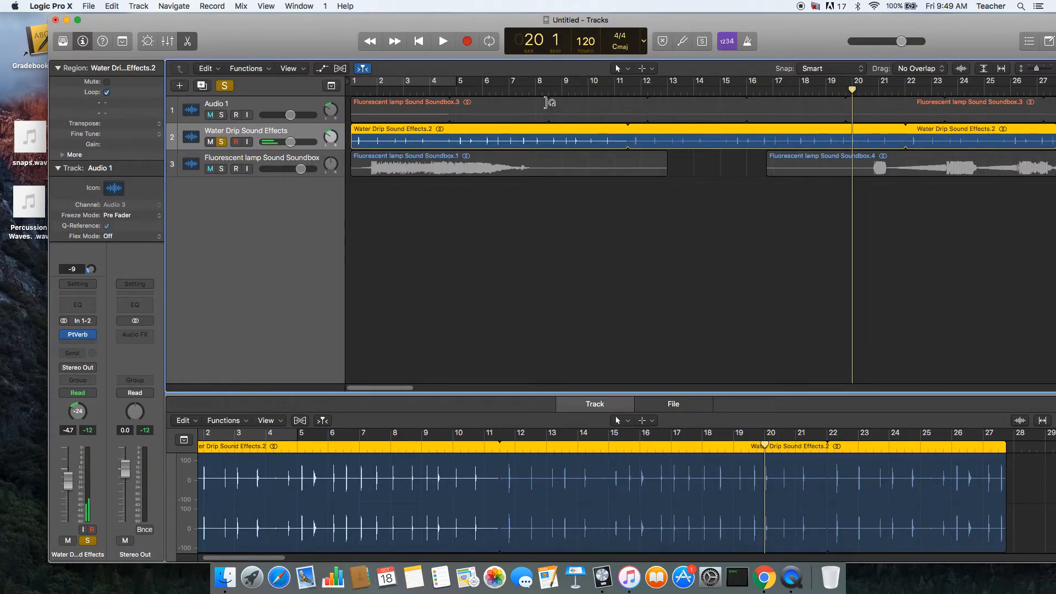
# - Audition the looped water drips from about bar 9 and bypass the track's PlatinumVerb
pyautogui.click(568, 87)
pyautogui.press('space')
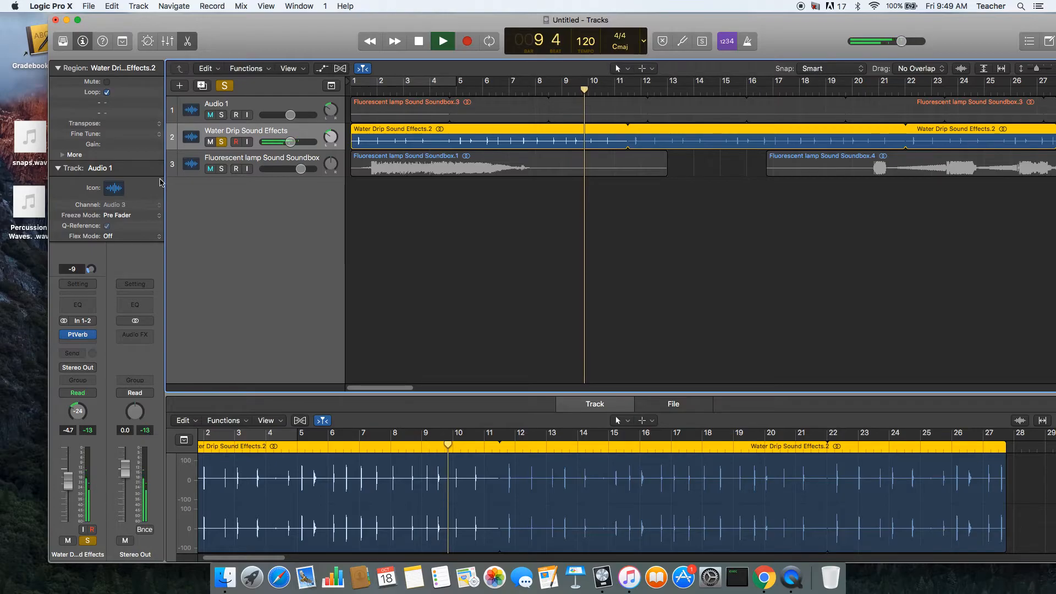
pyautogui.click(65, 334)
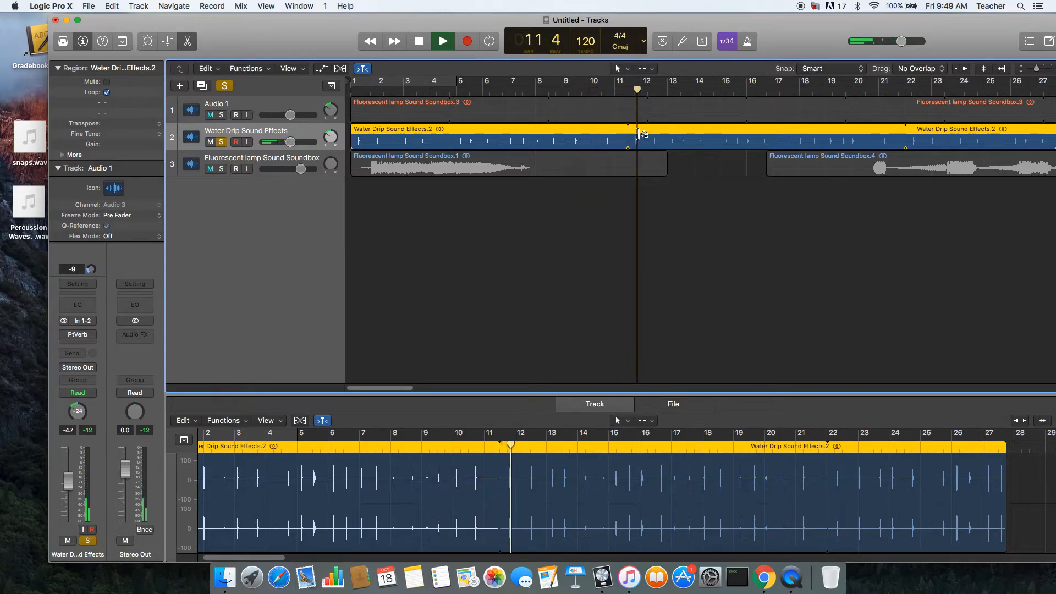
# - Trim the end of the looped water drip region back to about bar 11 and audition the loop from about bar 10
pyautogui.press('space')
pyautogui.moveTo(629, 142); pyautogui.dragTo(612, 145)
pyautogui.click(586, 90)
pyautogui.press('space')
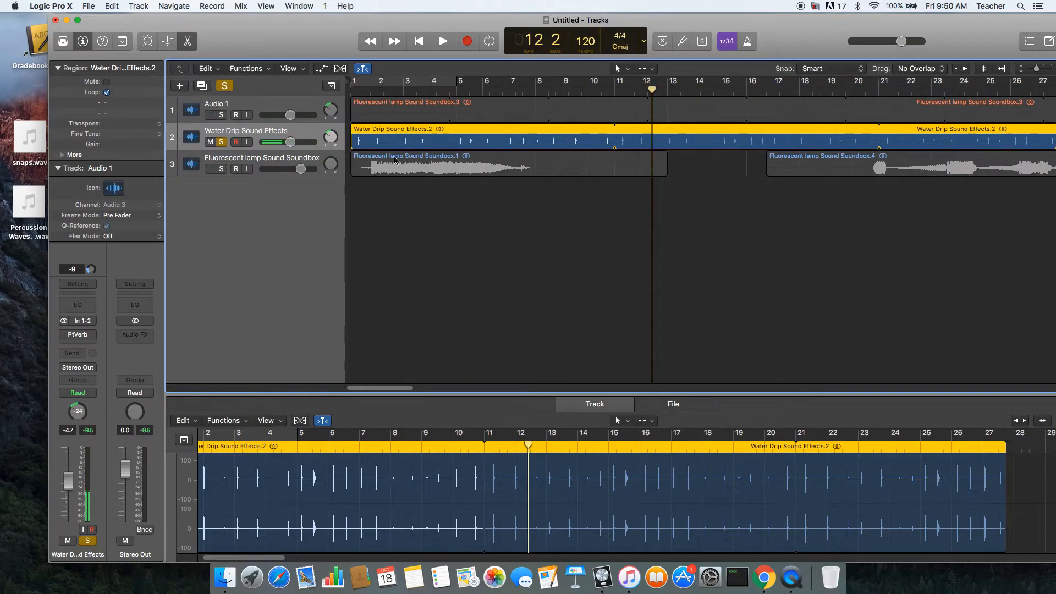
# - Audition the water drips while adjusting the pan and set the Water Drip Sound Effects track to +42
pyautogui.moveTo(340, 146); pyautogui.dragTo(337, 92)
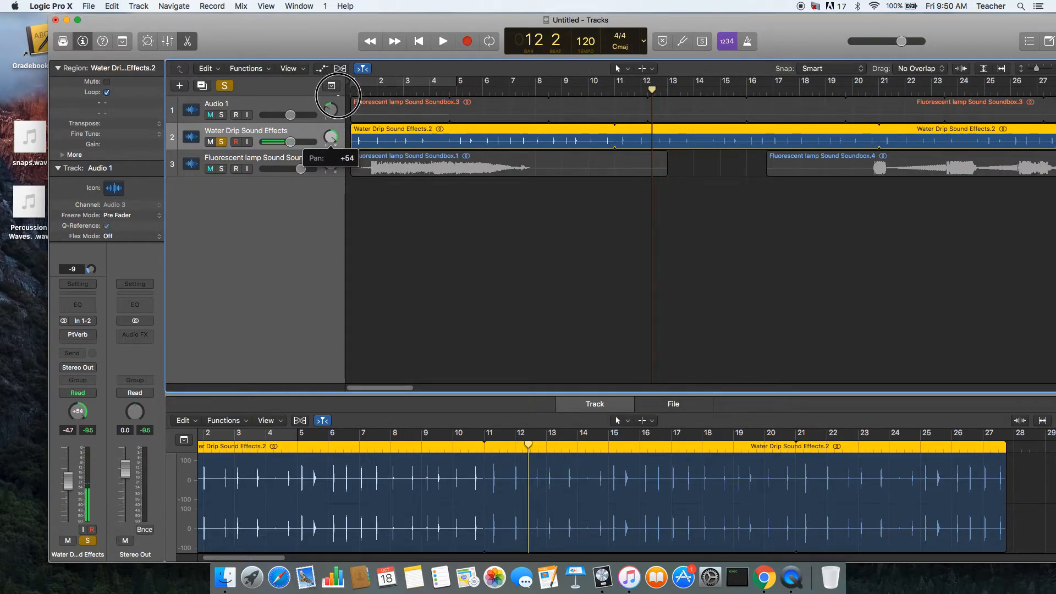
pyautogui.press('space')
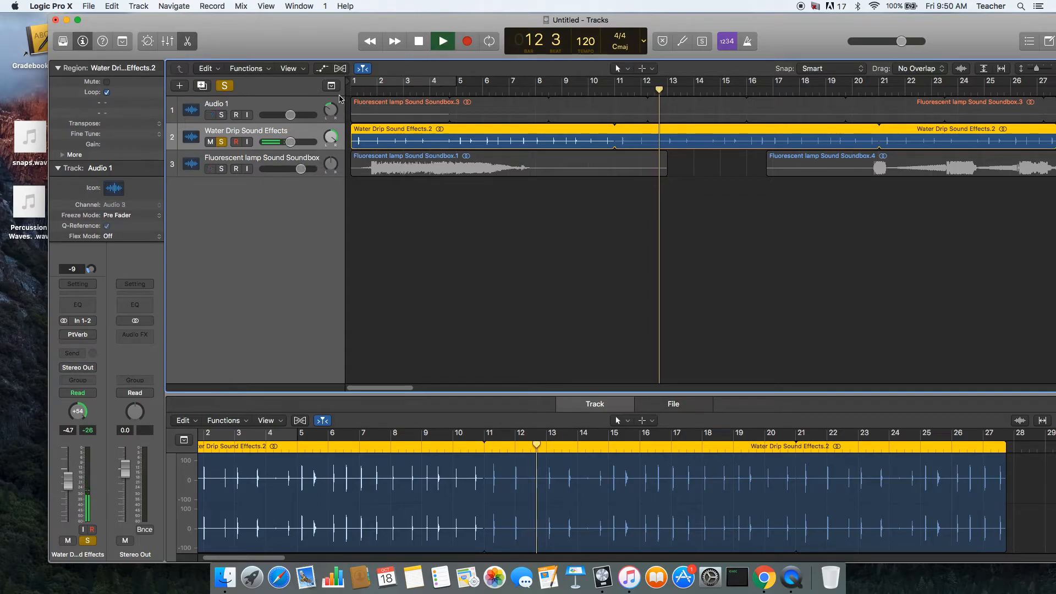
pyautogui.moveTo(332, 142); pyautogui.dragTo(333, 149)
pyautogui.press('space')
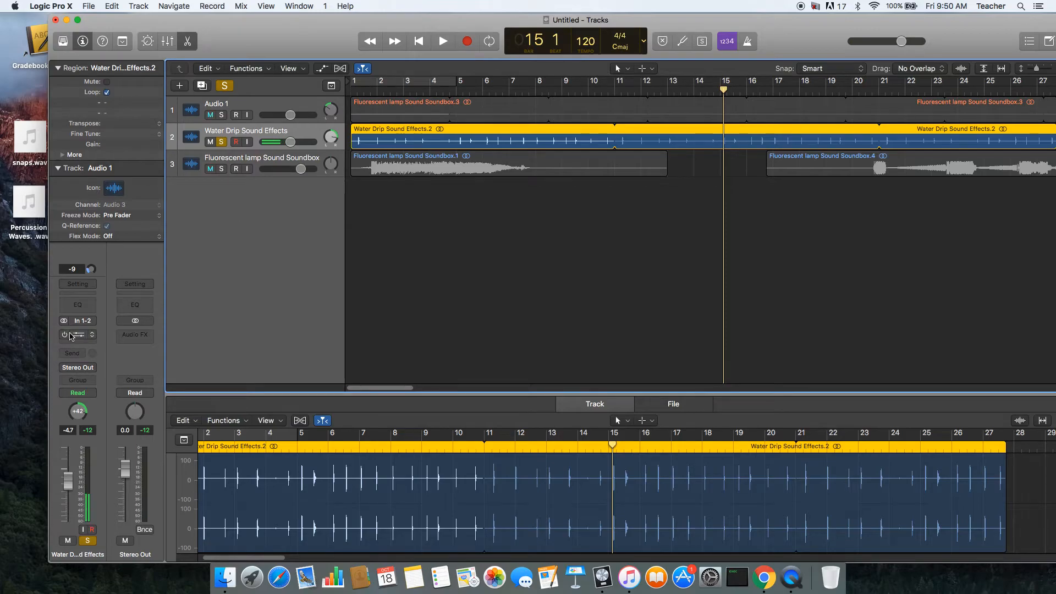
# - Reactivate PlatinumVerb on the water drips and set Room Size to 18 m, Dry to 100% and Wet to 12% during playback
pyautogui.click(81, 335)
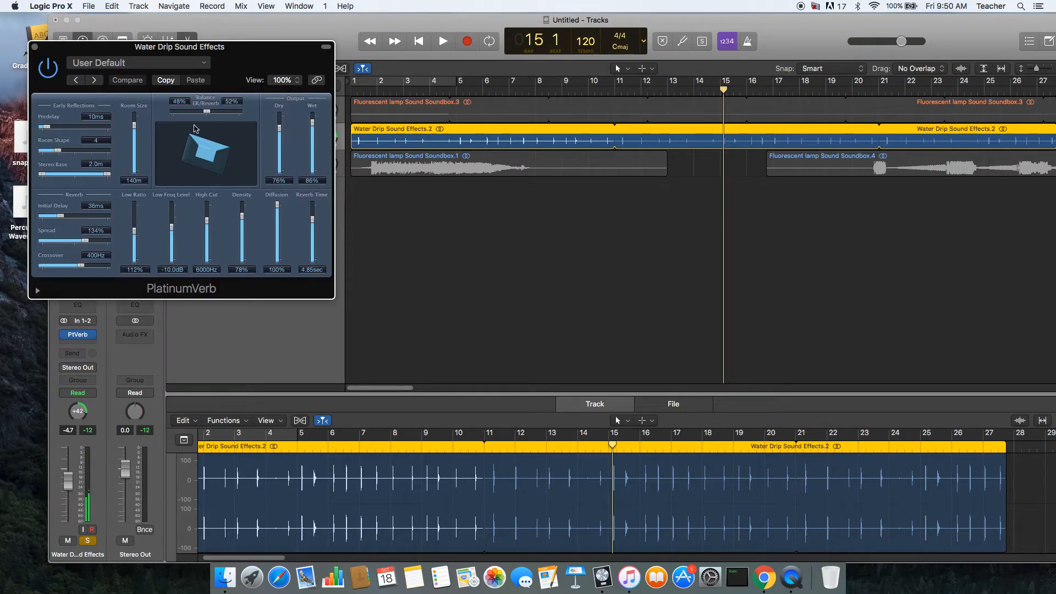
pyautogui.moveTo(134, 126); pyautogui.dragTo(132, 153)
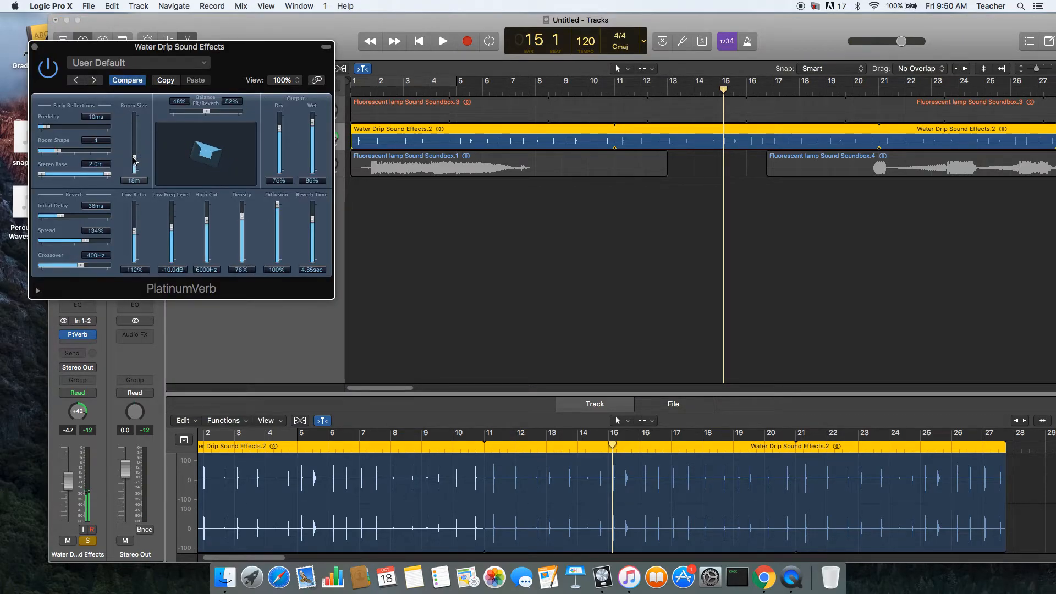
pyautogui.press('space')
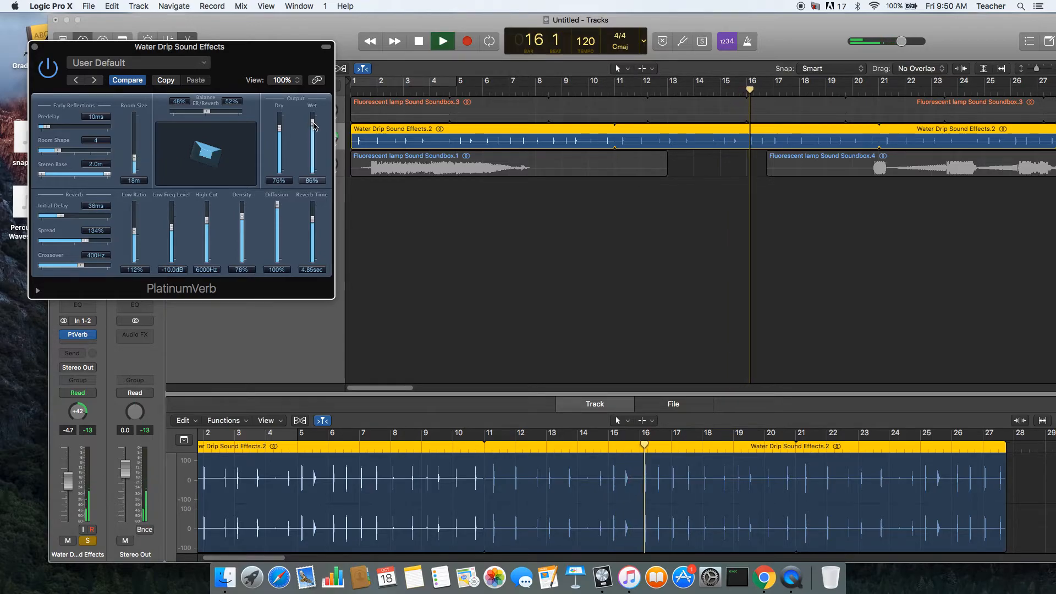
pyautogui.moveTo(314, 126); pyautogui.dragTo(317, 159)
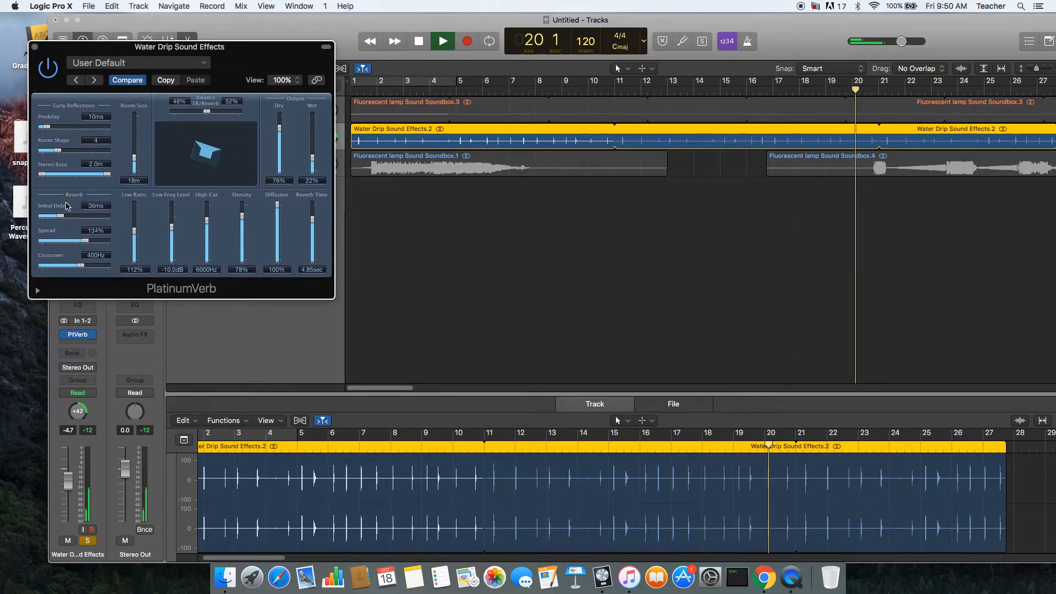
pyautogui.moveTo(280, 127); pyautogui.dragTo(280, 108)
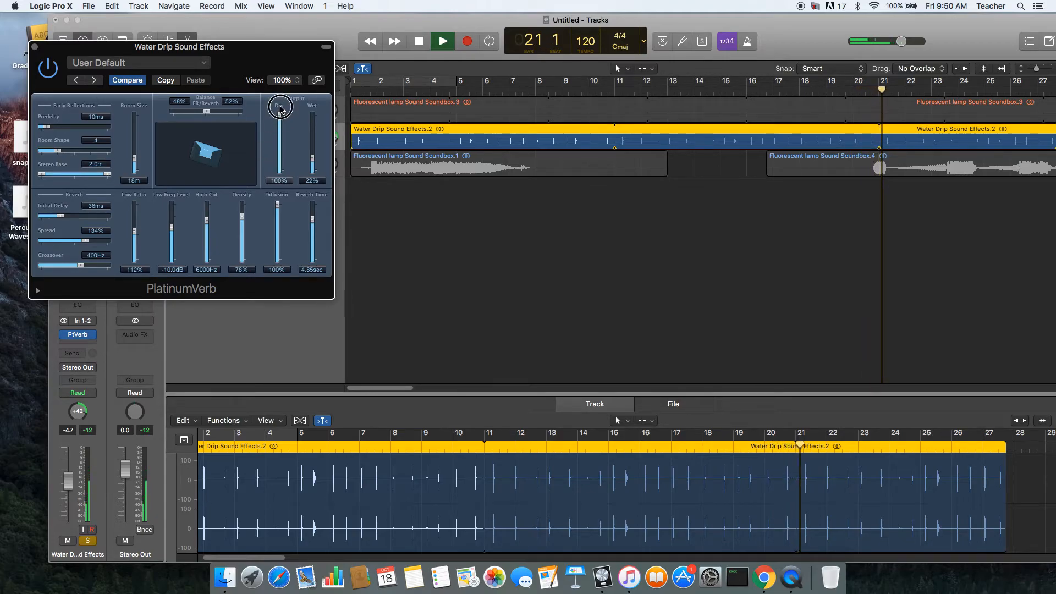
pyautogui.moveTo(313, 157); pyautogui.dragTo(312, 159)
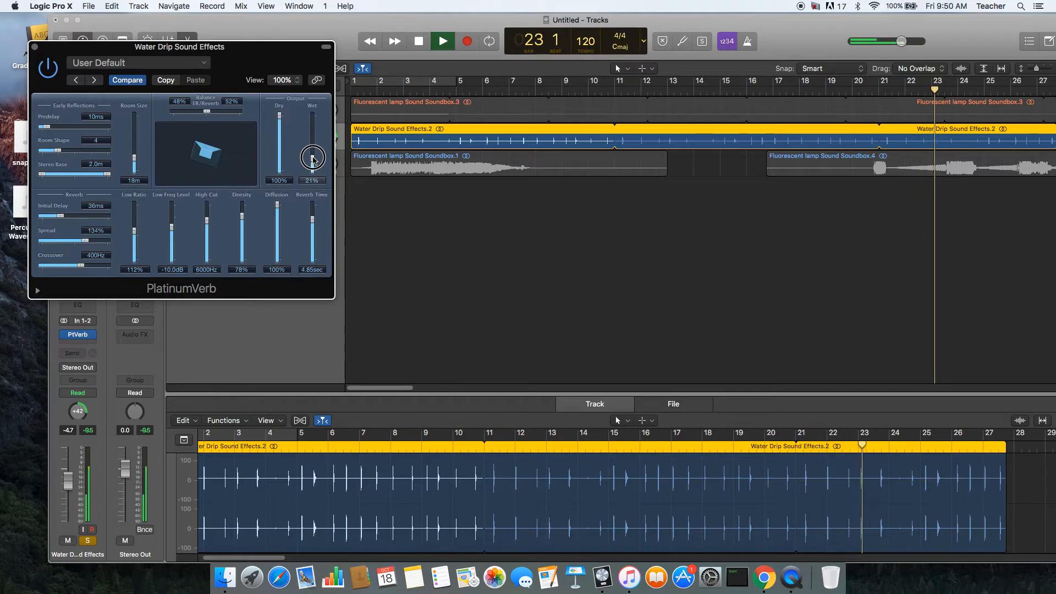
pyautogui.moveTo(314, 159); pyautogui.dragTo(314, 164)
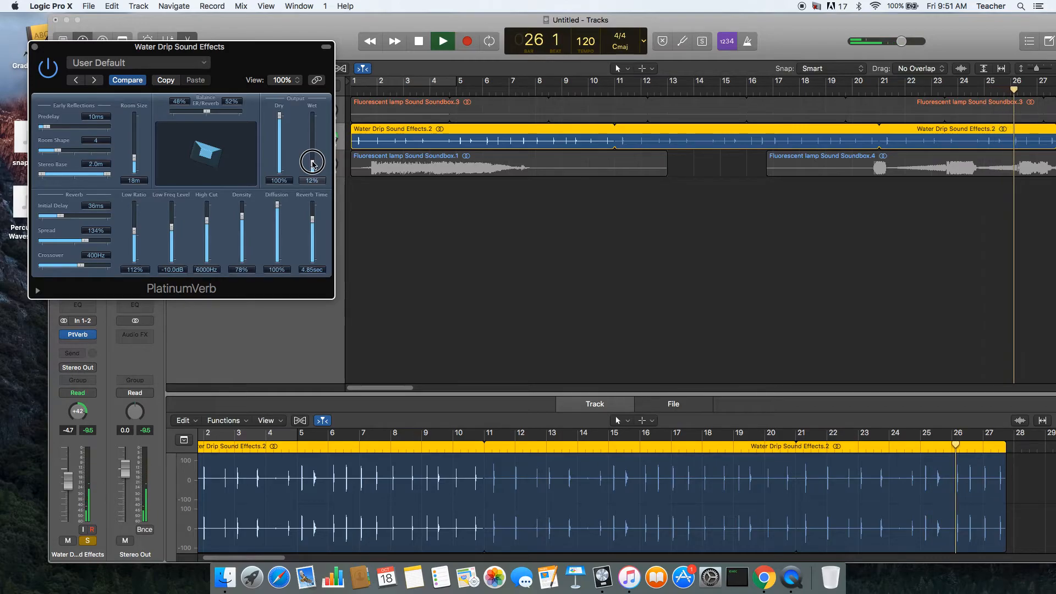
pyautogui.press('space')
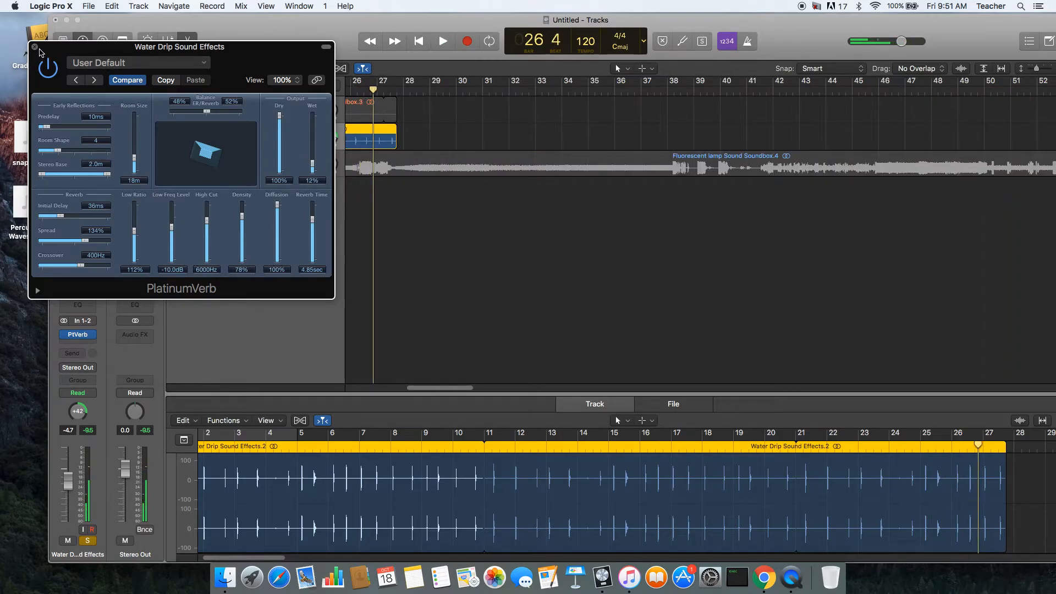
# - Solo Audio 1 together with the drips, play from bar 1, and set PlatinumVerb's Room Size to 4 m and Wet to 13%
pyautogui.moveTo(176, 47); pyautogui.dragTo(560, 184)
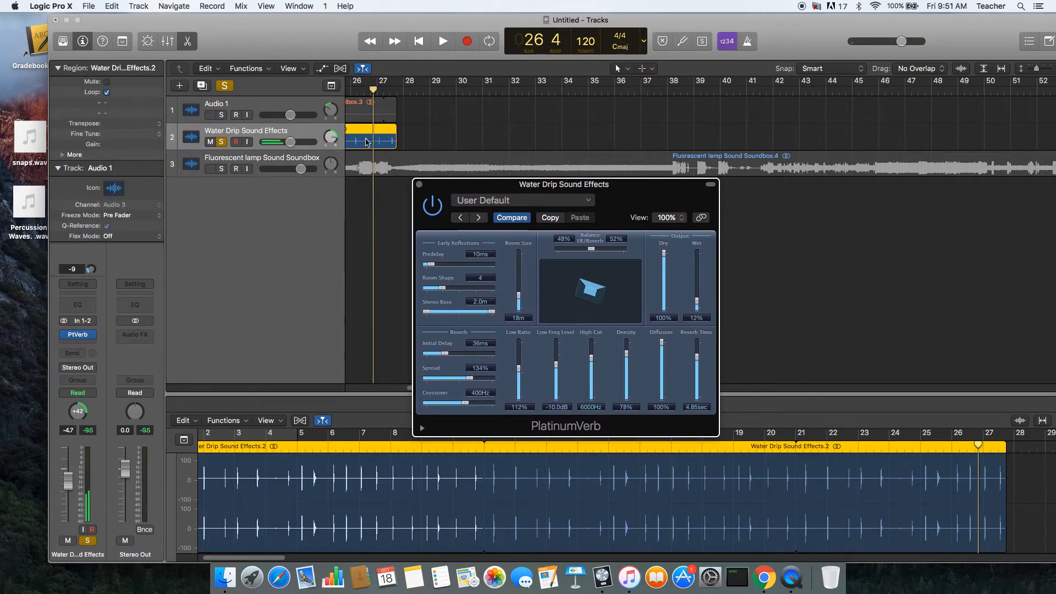
pyautogui.press('Return')
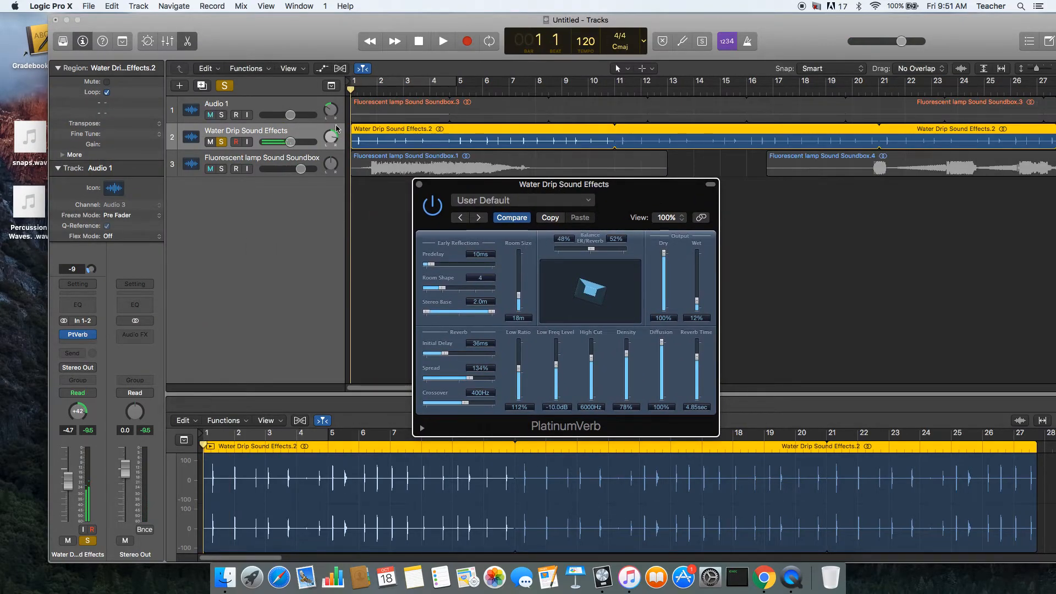
pyautogui.click(221, 115)
pyautogui.press('space')
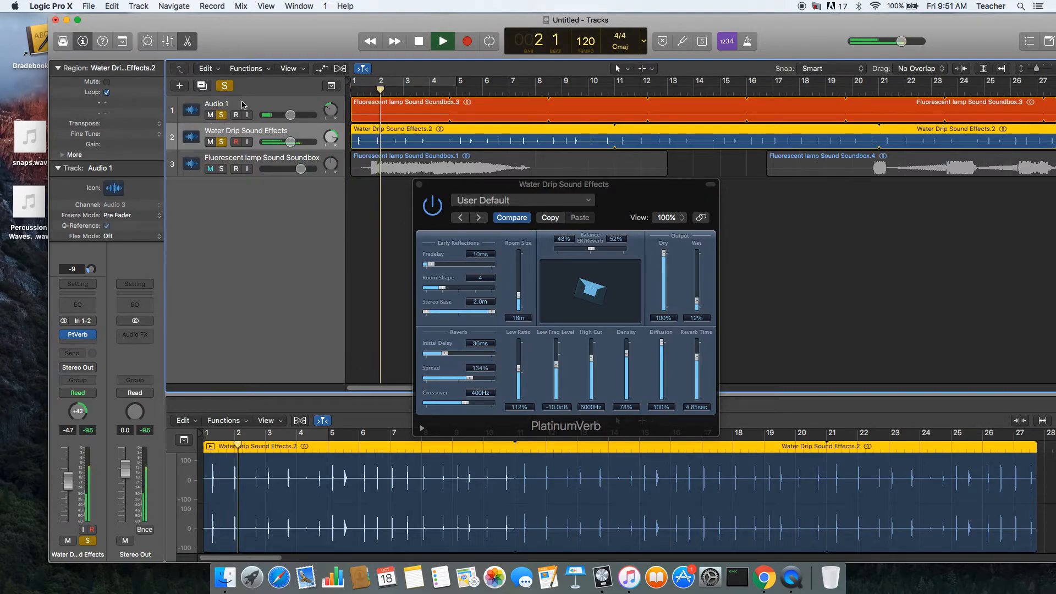
pyautogui.moveTo(696, 301); pyautogui.dragTo(697, 302)
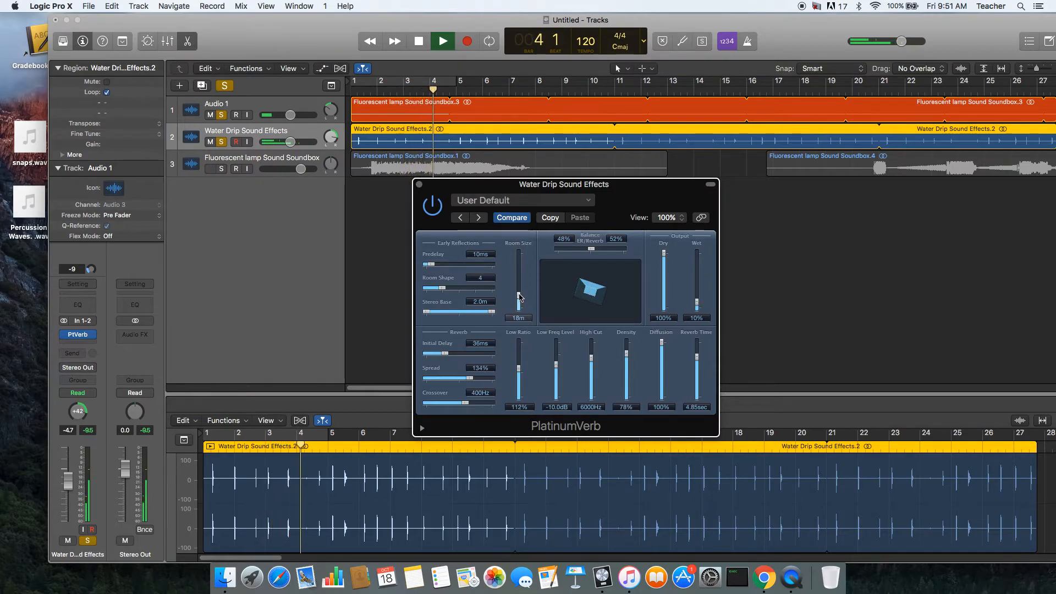
pyautogui.moveTo(518, 294); pyautogui.dragTo(519, 309)
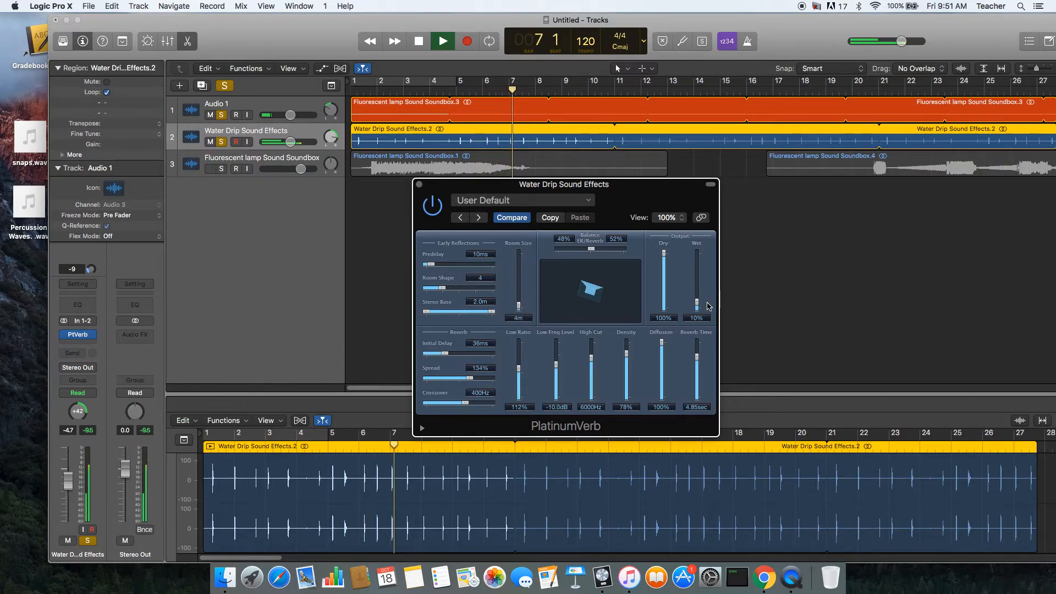
pyautogui.moveTo(697, 304); pyautogui.dragTo(698, 302)
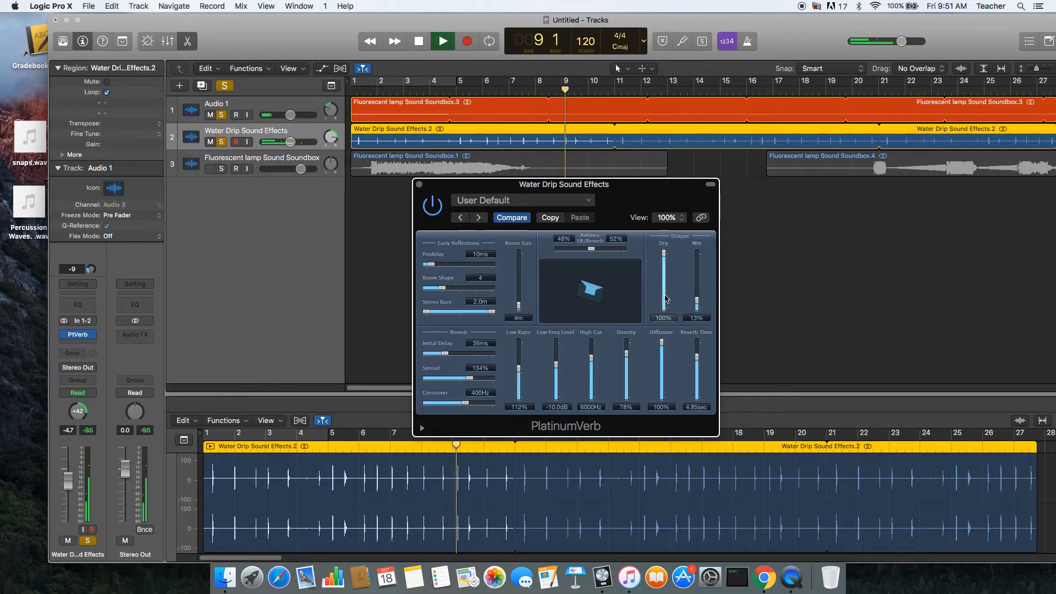
# - Set the Water Drip Sound Effects track's pan to +38 and its volume to -16.4 dB, and close PlatinumVerb
pyautogui.moveTo(328, 136); pyautogui.dragTo(275, 142)
pyautogui.press('space')
pyautogui.press('space')
pyautogui.press('space')
pyautogui.moveTo(437, 188); pyautogui.dragTo(322, 217)
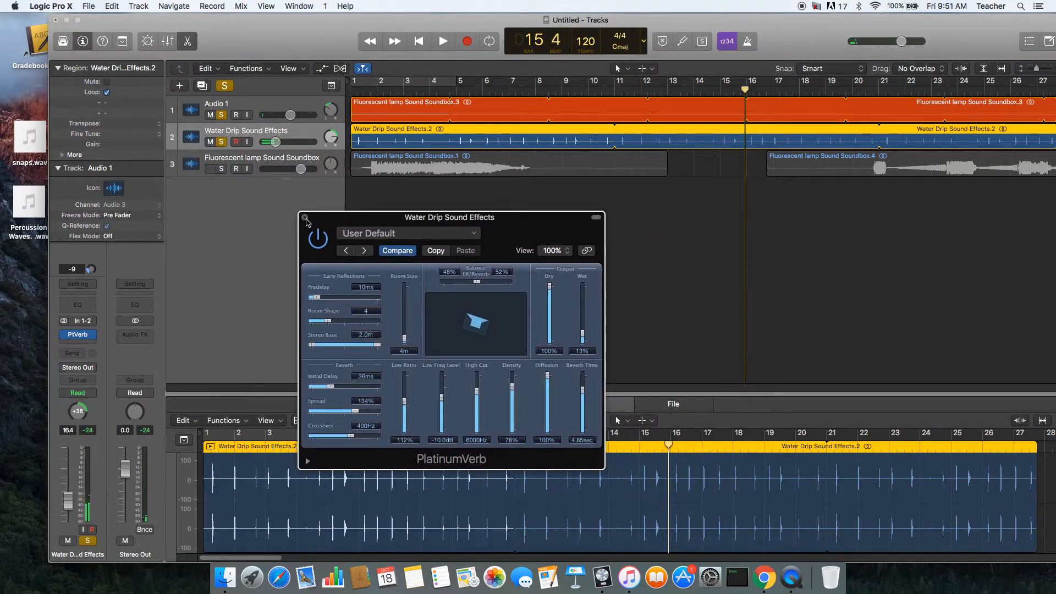
pyautogui.click(306, 213)
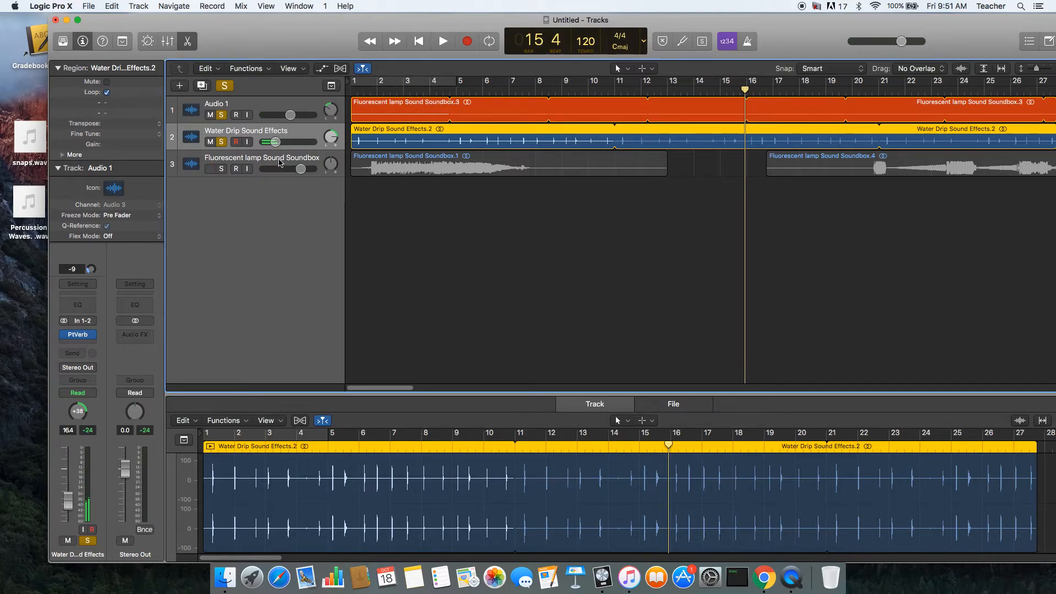
pyautogui.click(138, 6)
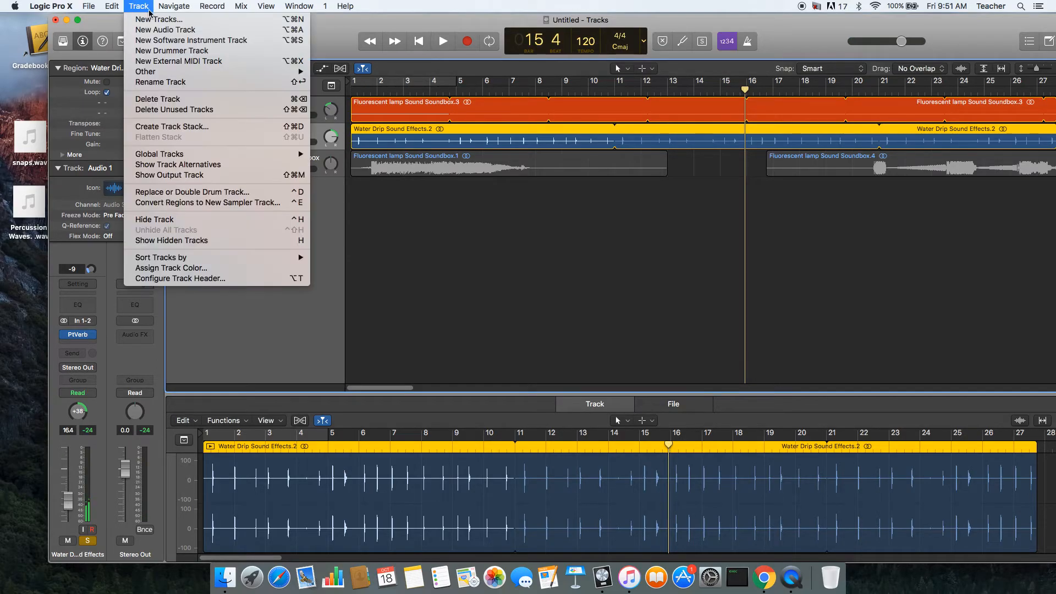
pyautogui.click(153, 20)
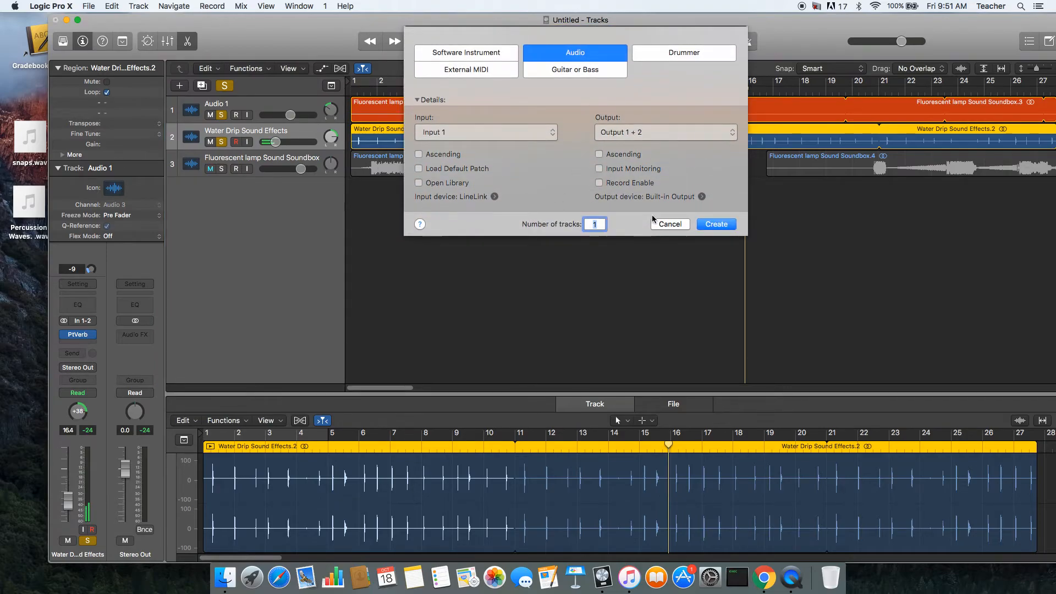
pyautogui.click(670, 224)
# - Delete the two fluorescent lamp regions on track 3 along with the track itself
pyautogui.moveTo(880, 213); pyautogui.dragTo(630, 175)
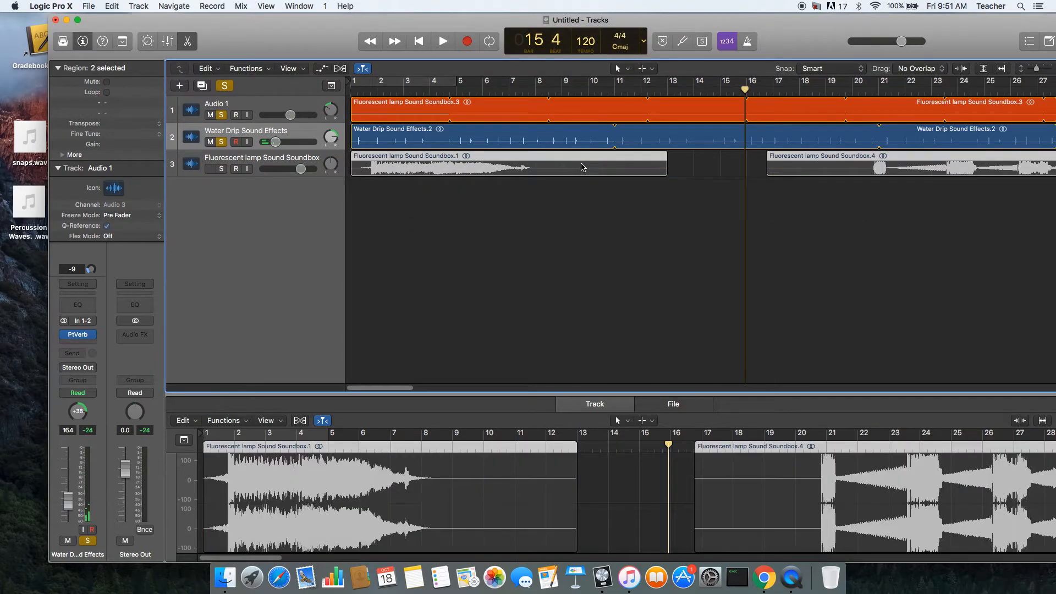
pyautogui.press('Delete')
pyautogui.press('super+BackSpace')
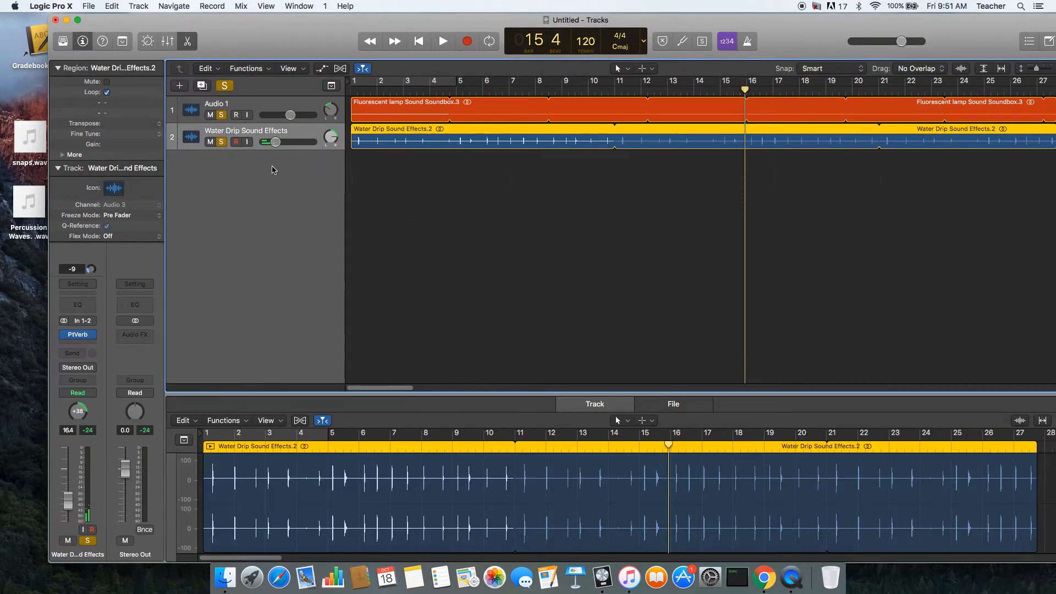
# - Import Scary Footsteps sound effect free download.mp3 from Downloads as a new track, starting its region at about bar 7
pyautogui.click(233, 573)
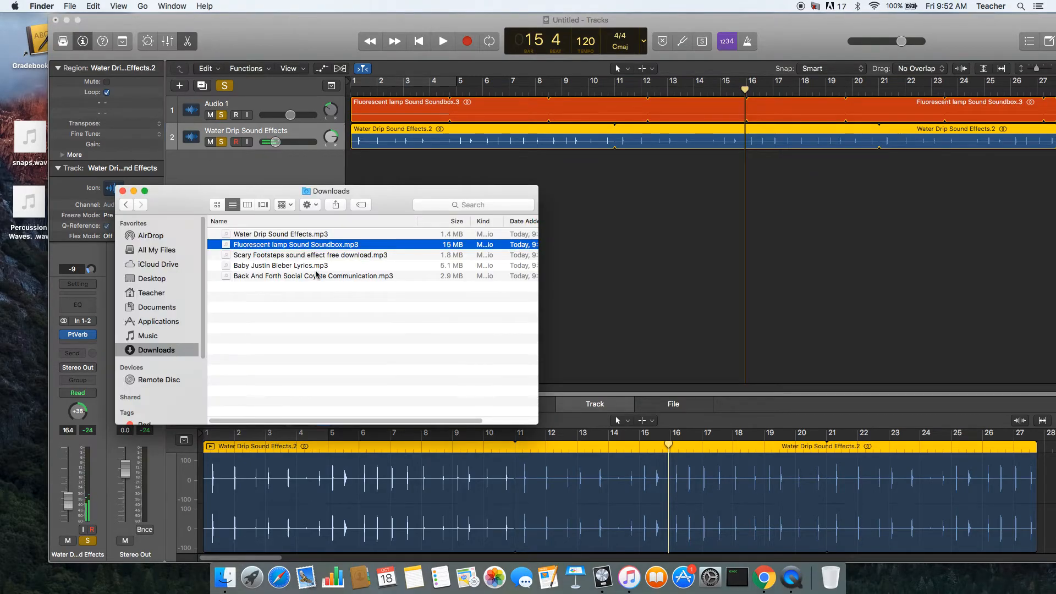
pyautogui.moveTo(257, 258); pyautogui.dragTo(610, 198)
pyautogui.moveTo(656, 170); pyautogui.dragTo(569, 160)
# - Solo the Scary Footsteps track, audition it from about bar 6, and set its volume to -9.0 dB
pyautogui.click(492, 92)
pyautogui.press('space')
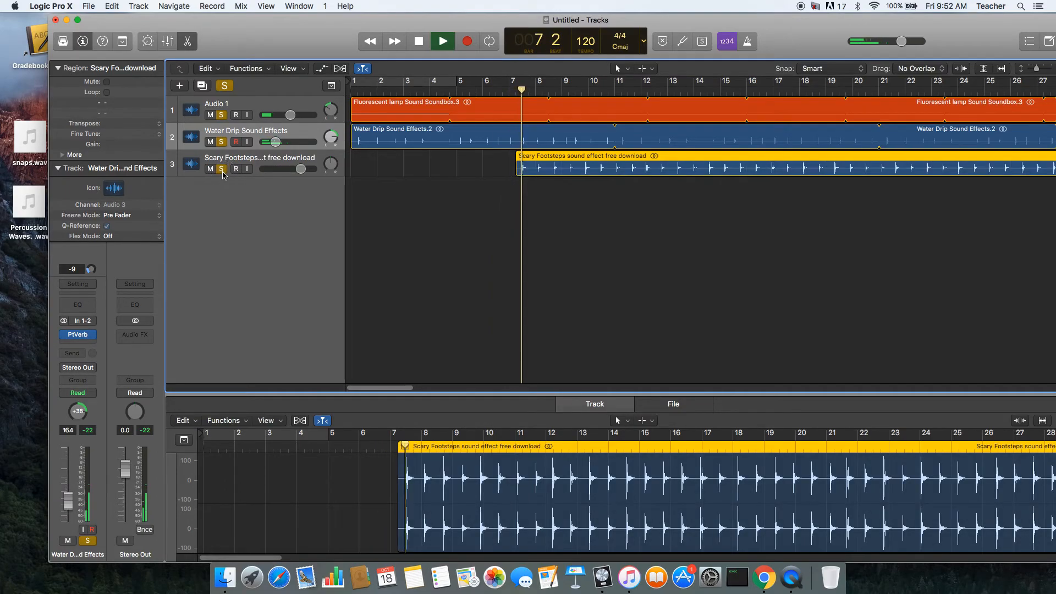
pyautogui.click(220, 170)
pyautogui.press('space')
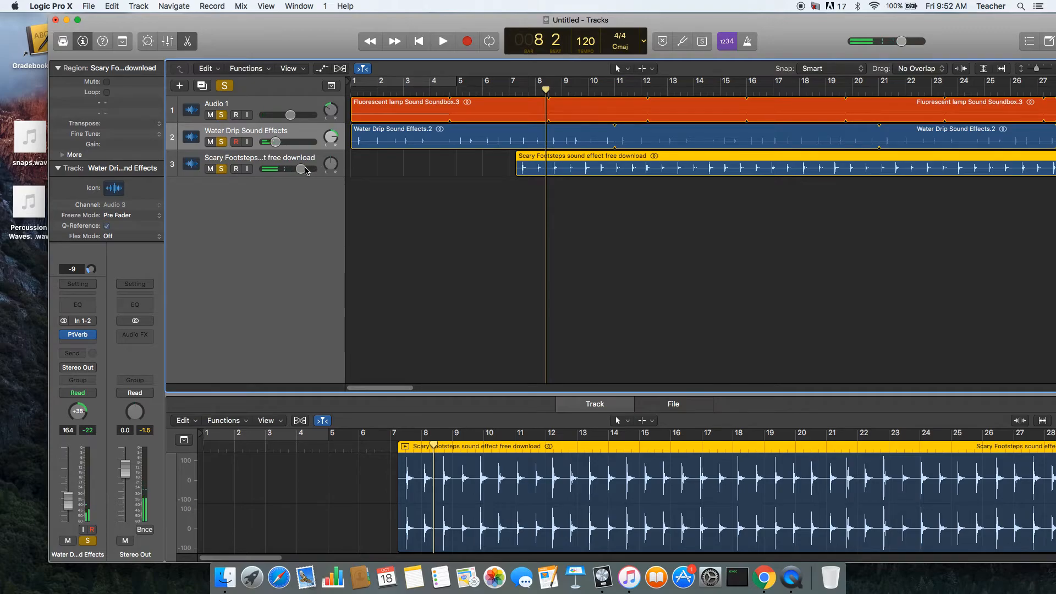
pyautogui.moveTo(306, 170); pyautogui.dragTo(254, 170)
# - Automate a footsteps volume fade-in from -∞ dB at about bar 7 to -4.5 dB at about bar 23, and play it back
pyautogui.click(322, 68)
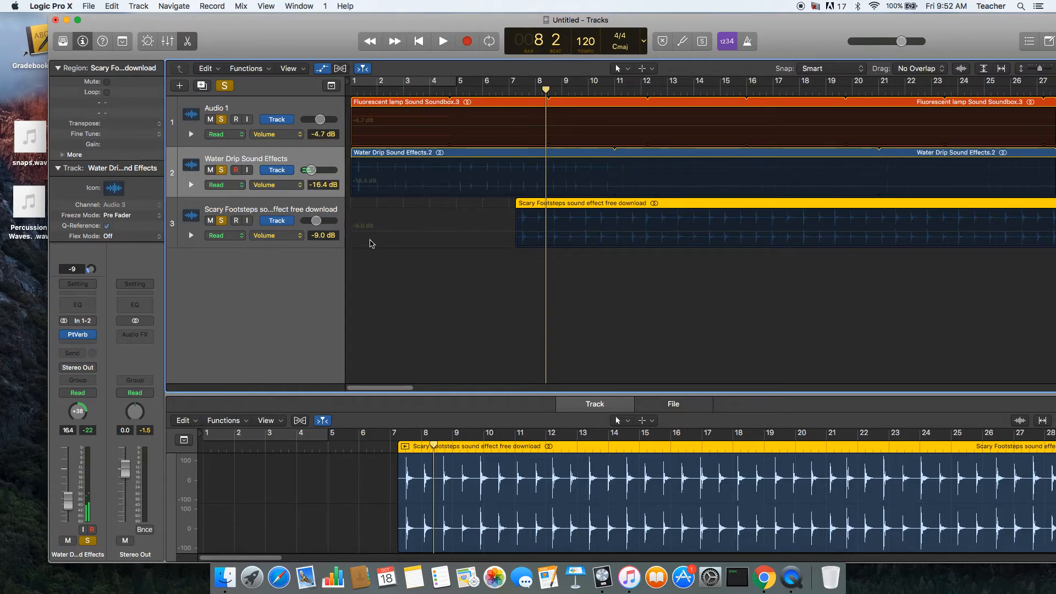
pyautogui.click(520, 236)
pyautogui.moveTo(516, 237); pyautogui.dragTo(515, 247)
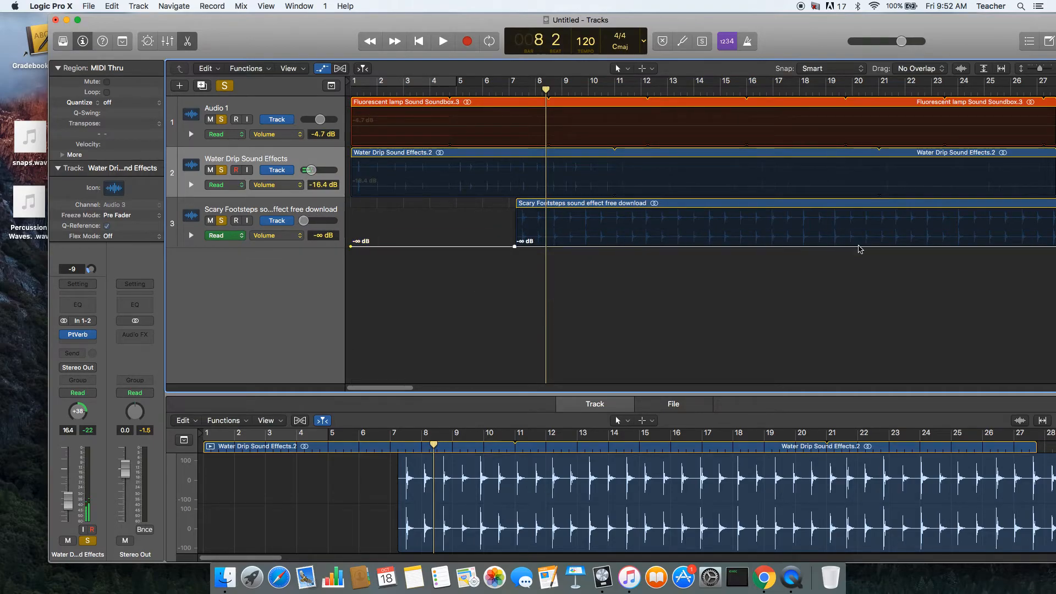
pyautogui.moveTo(860, 247); pyautogui.dragTo(933, 226)
pyautogui.click(504, 87)
pyautogui.press('space')
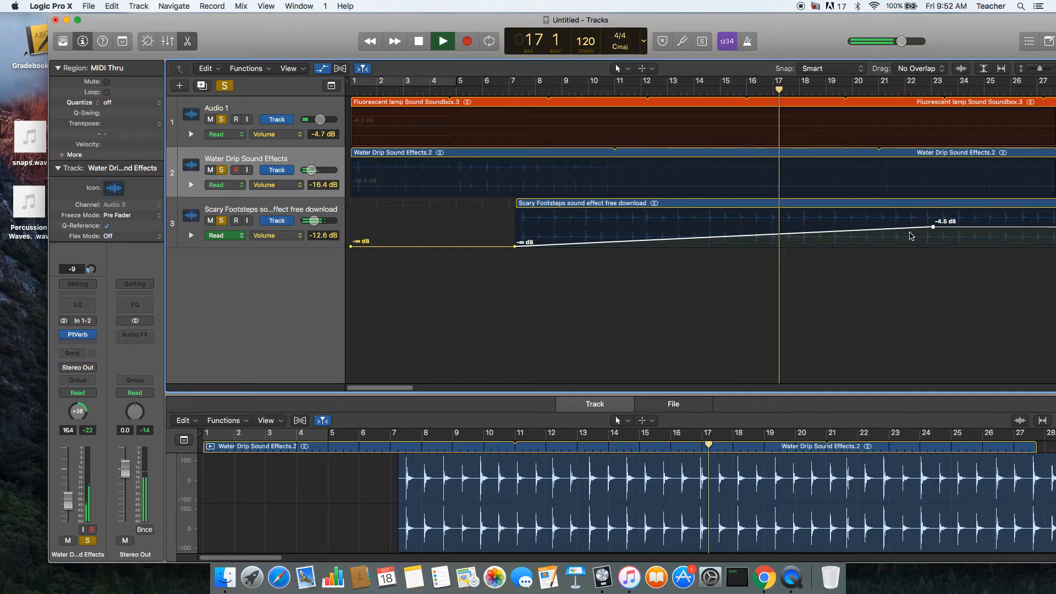
pyautogui.press('space')
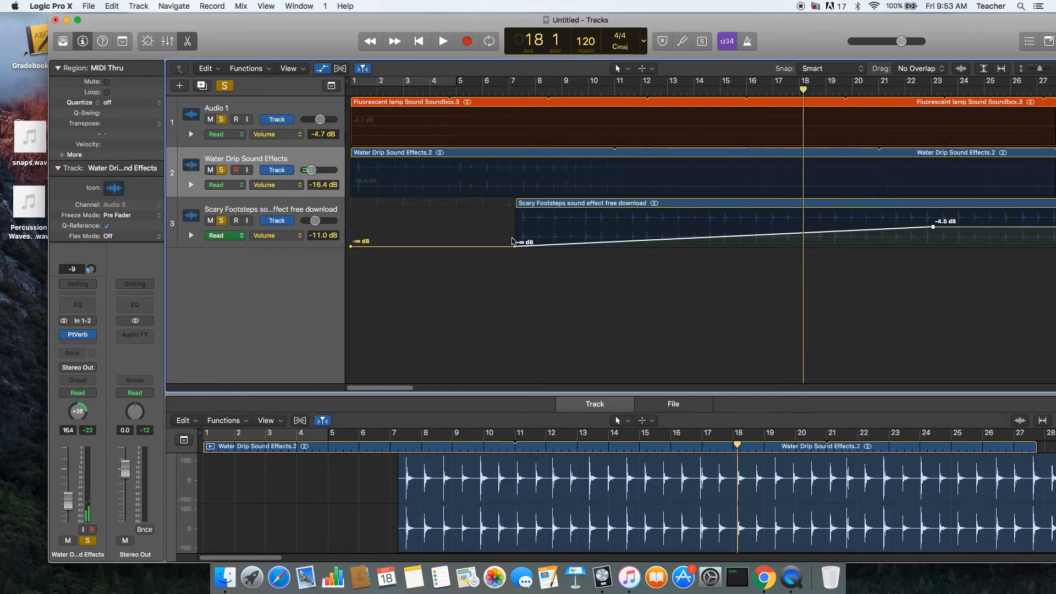
# - Add a volume automation fade-out on the footsteps track, reaching -∞ dB at about bar 39
pyautogui.hscroll(5, 832, 261)
pyautogui.hscroll(1, 753, 227)
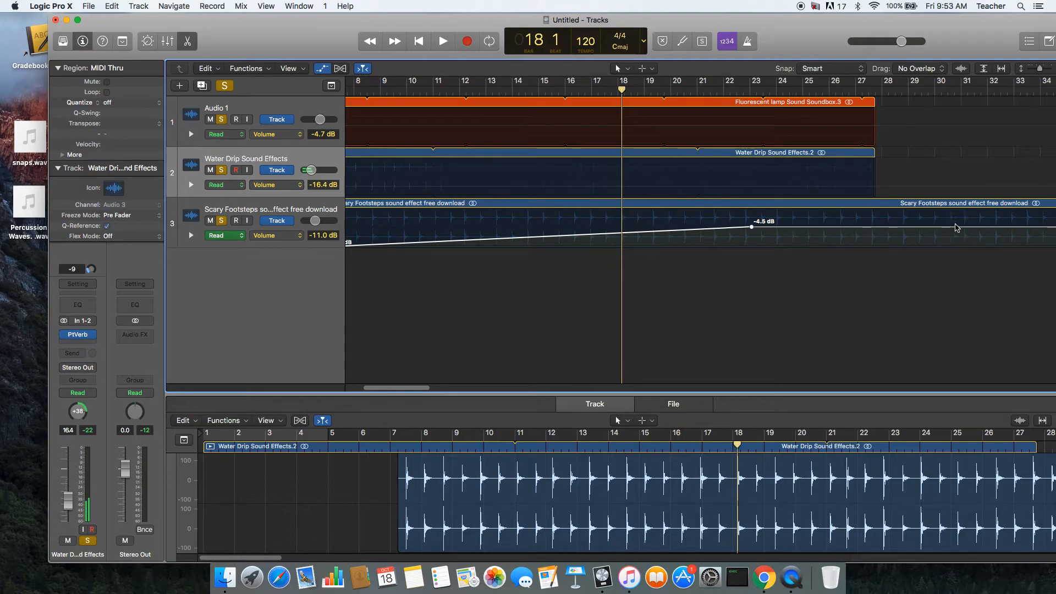
pyautogui.hscroll(7, 1003, 229)
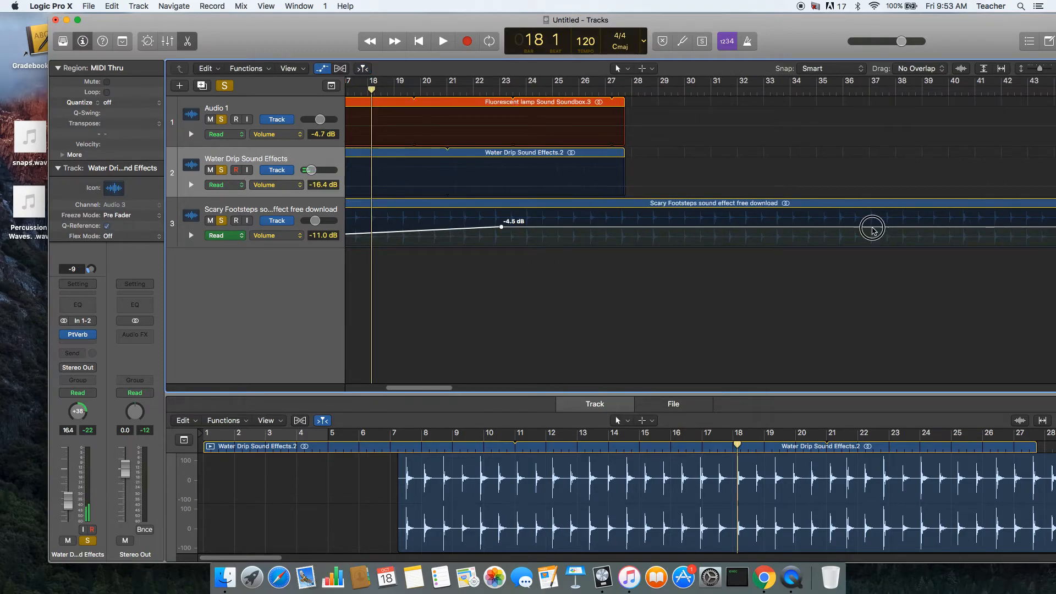
pyautogui.moveTo(872, 226); pyautogui.dragTo(930, 244)
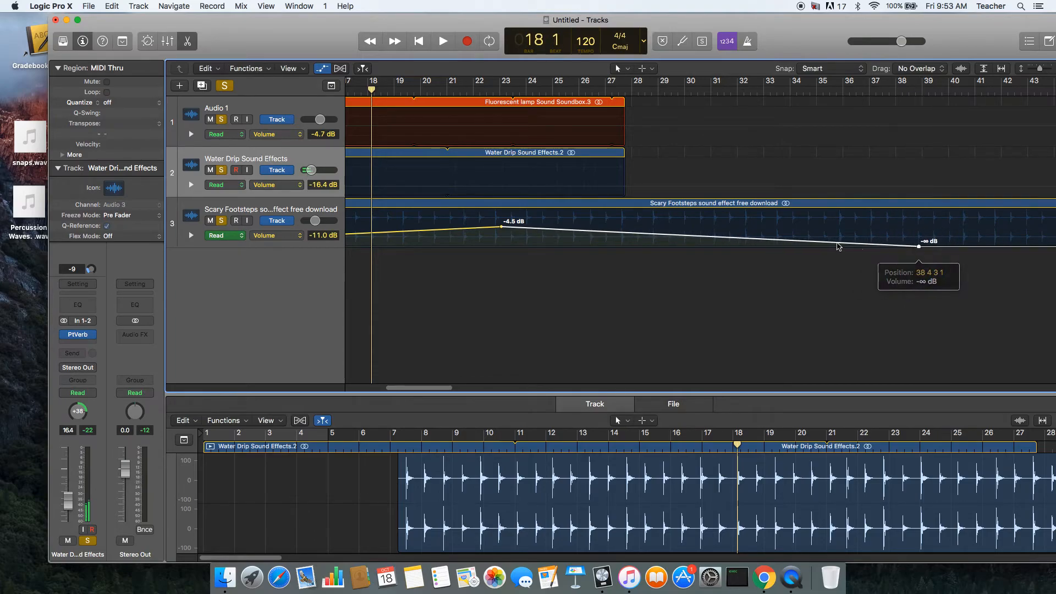
pyautogui.hscroll(-7, 752, 241)
pyautogui.hscroll(-5, 365, 246)
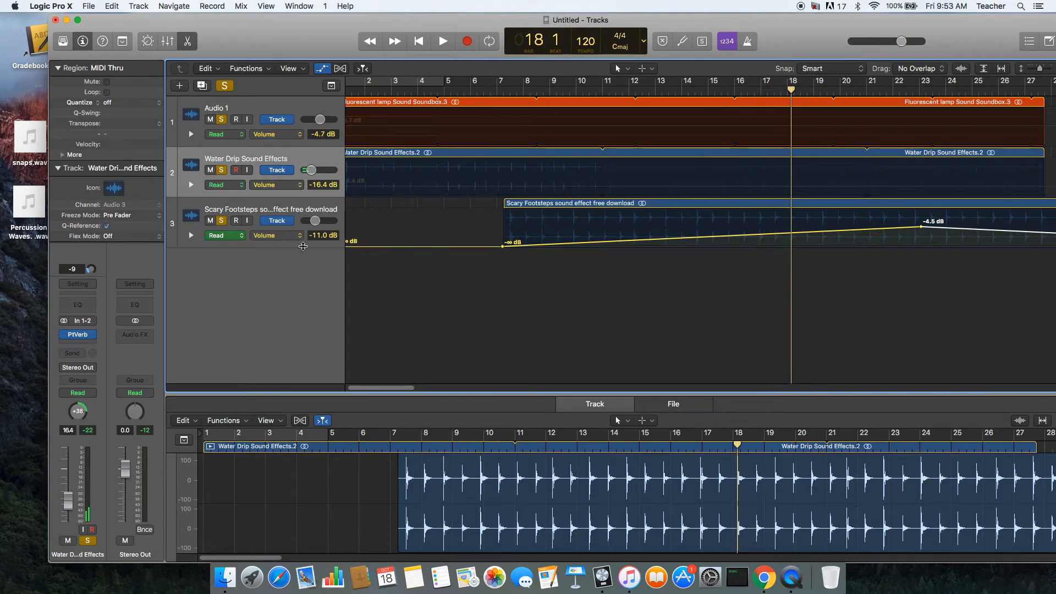
# - Switch the Scary Footsteps track's automation to Pan, try a pan of -64, and set its level to +63
pyautogui.click(301, 236)
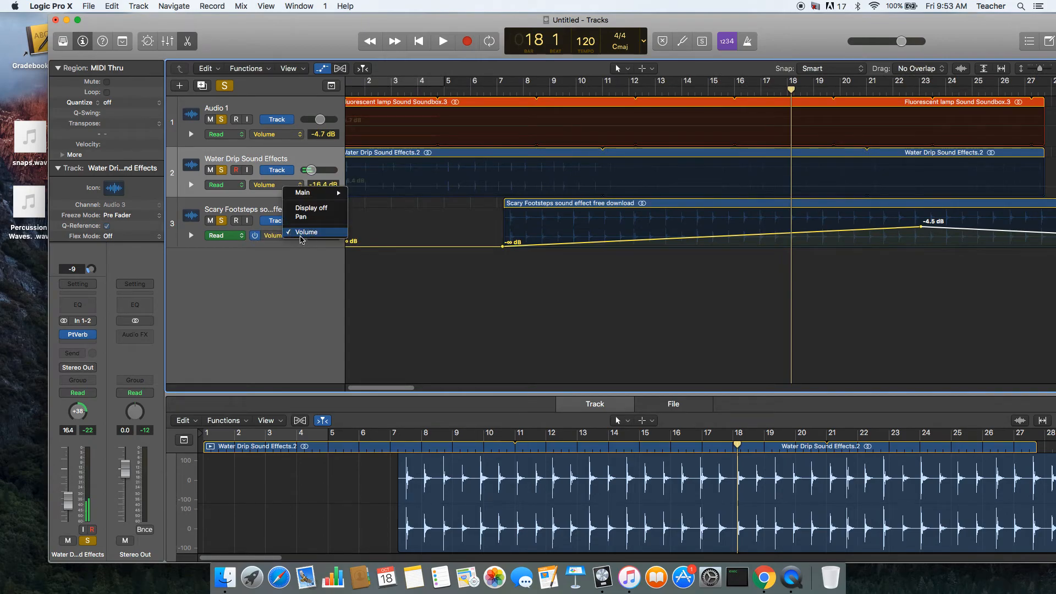
pyautogui.click(302, 217)
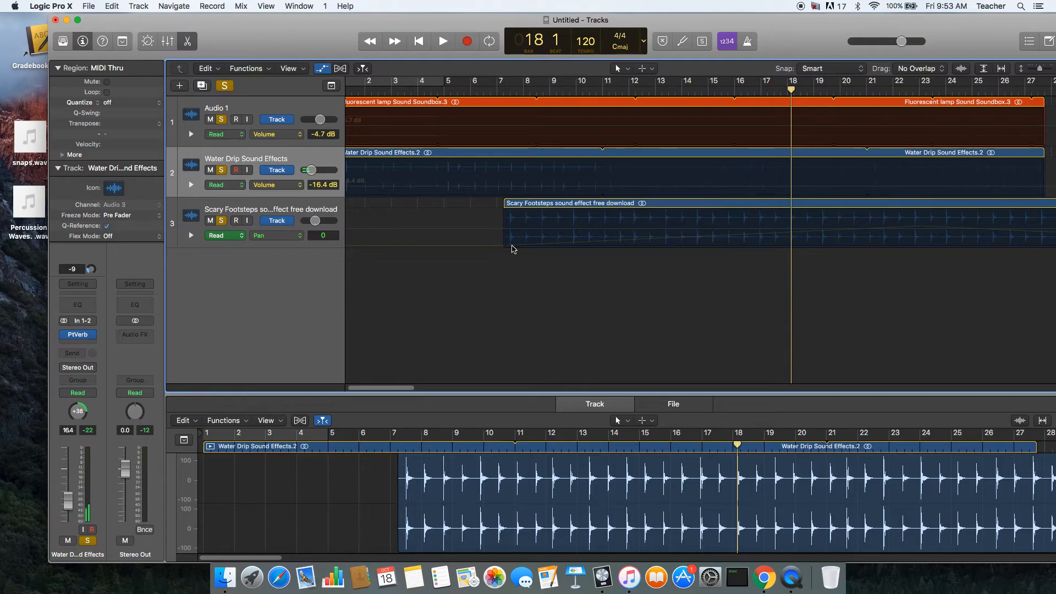
pyautogui.hscroll(4, 898, 230)
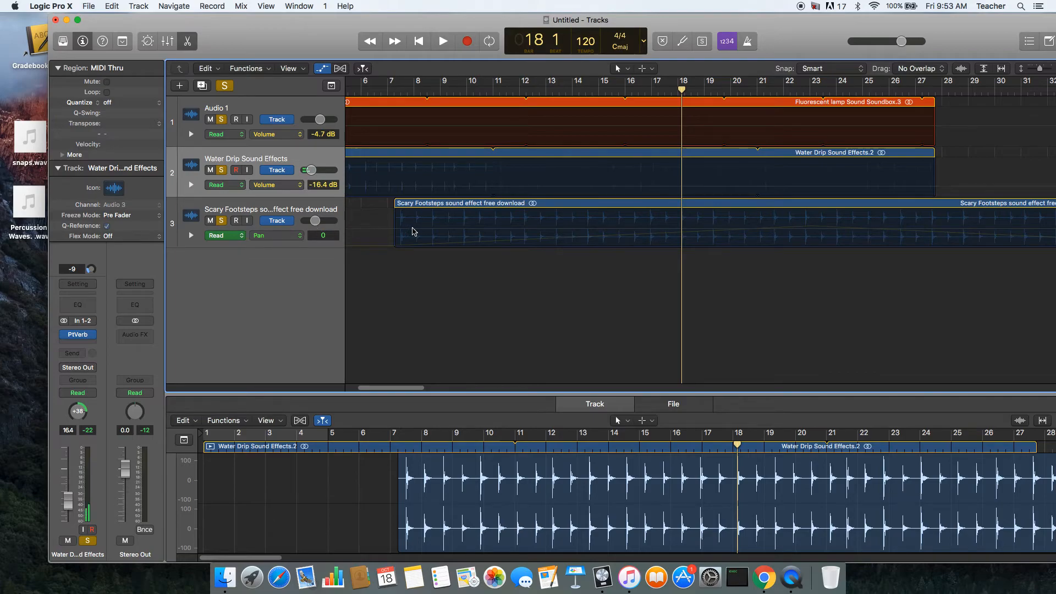
pyautogui.click(398, 228)
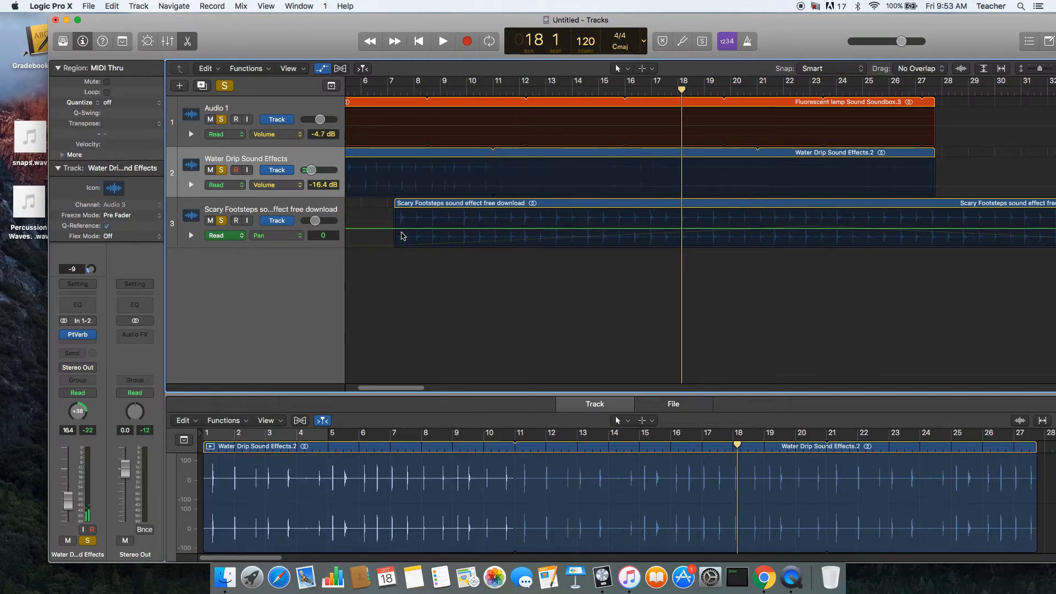
pyautogui.moveTo(394, 250); pyautogui.dragTo(394, 209)
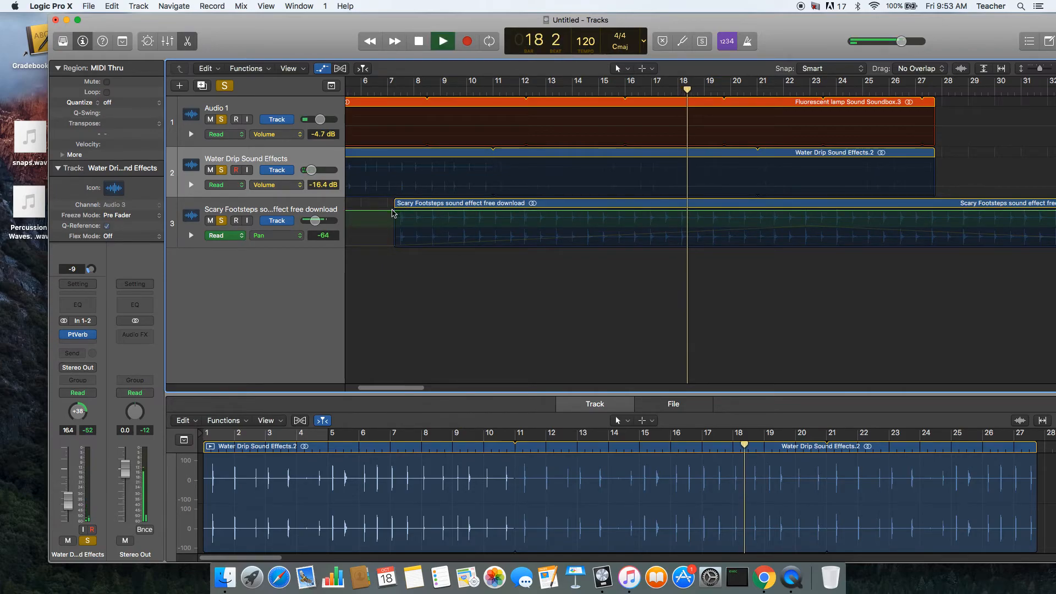
pyautogui.moveTo(393, 212); pyautogui.dragTo(399, 263)
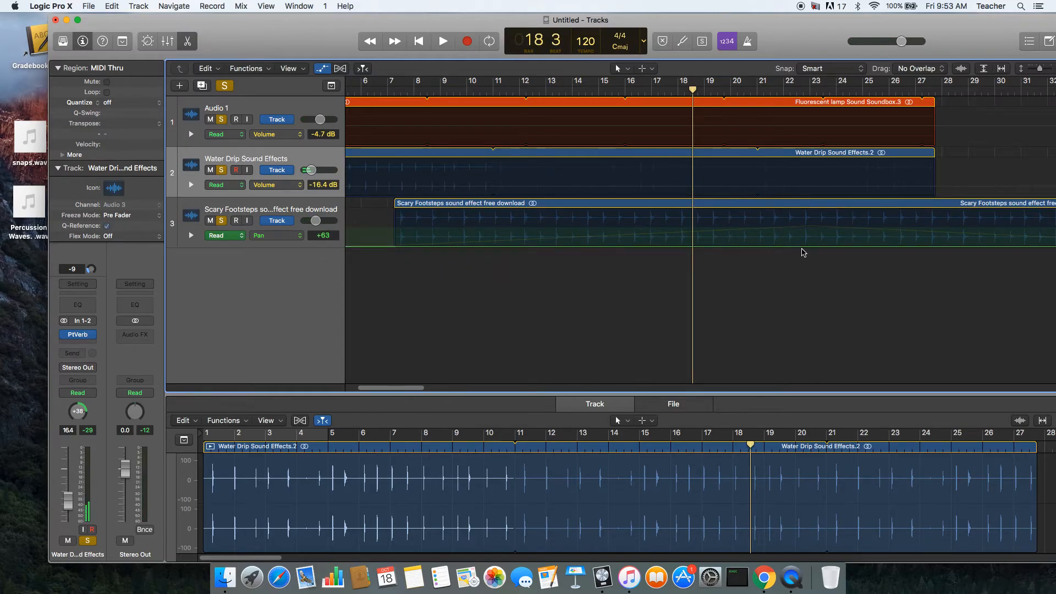
# - Add a pan automation point of -64 at about bar 39 on the Scary Footsteps track
pyautogui.click(804, 247)
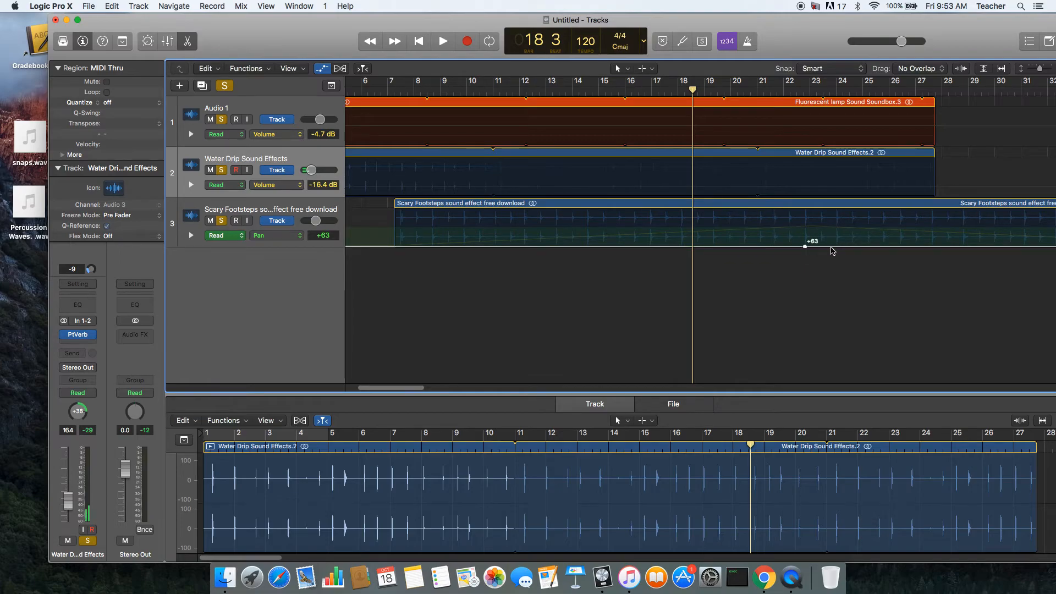
pyautogui.hscroll(5, 833, 251)
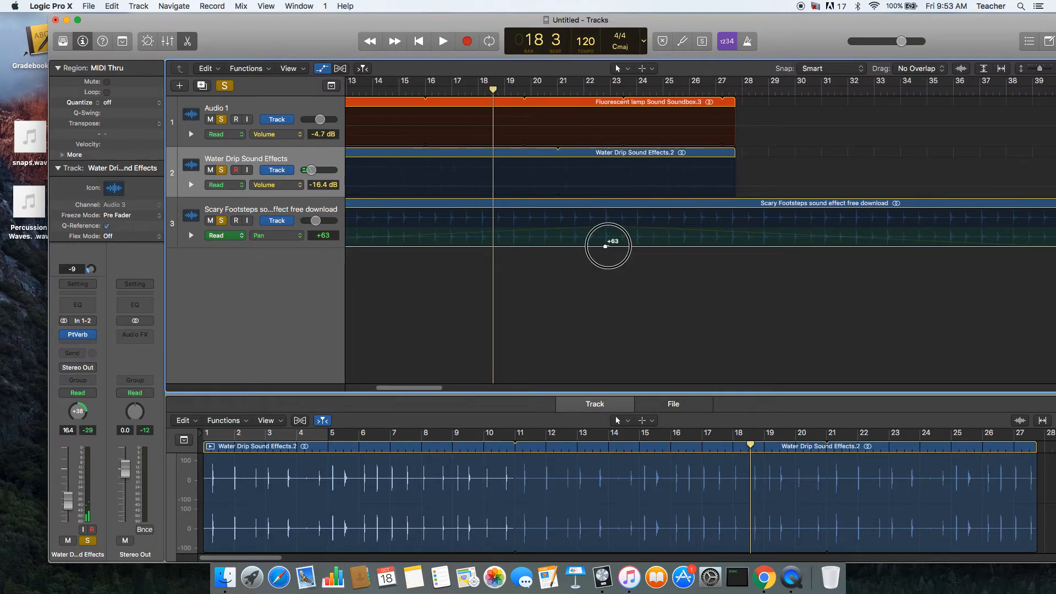
pyautogui.moveTo(605, 246); pyautogui.dragTo(1026, 246)
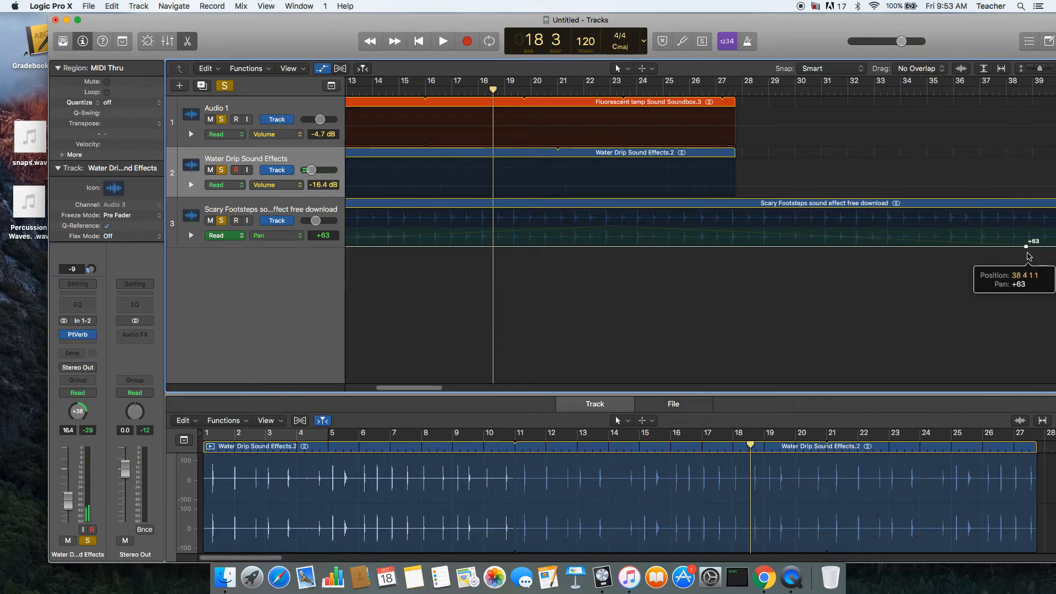
pyautogui.hscroll(4, 1014, 257)
pyautogui.moveTo(900, 247); pyautogui.dragTo(924, 210)
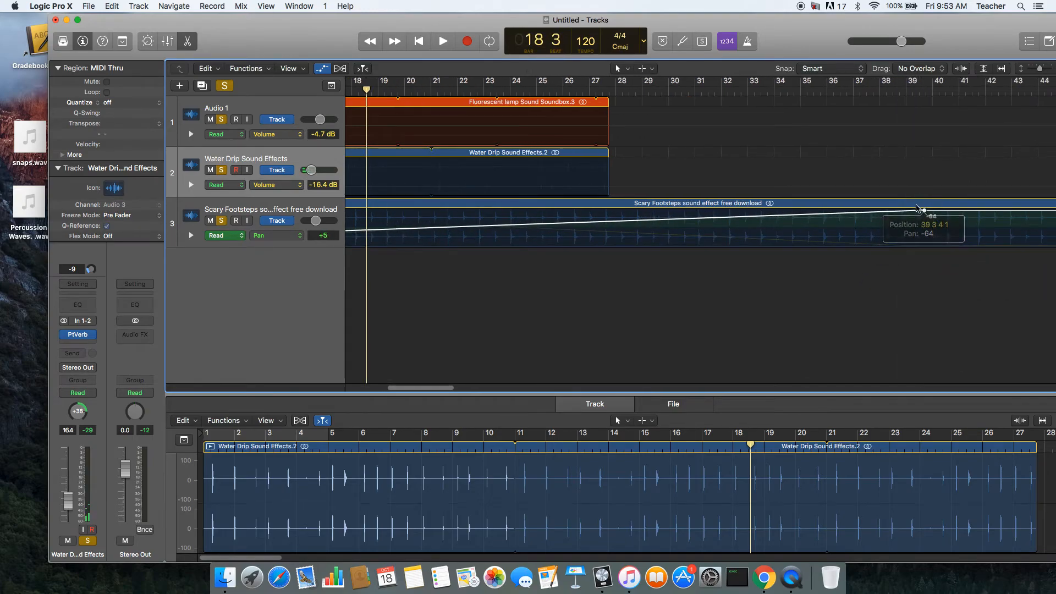
# - Add a pan automation point of about +62 at the start of the footsteps region, near bar 7
pyautogui.hscroll(-8, 721, 239)
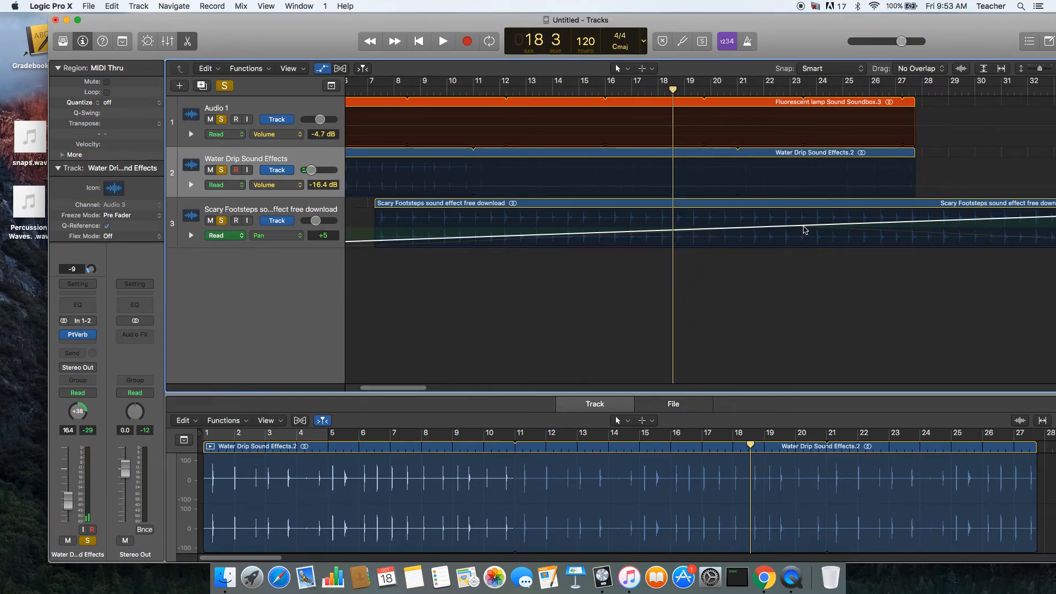
pyautogui.hscroll(1, 805, 226)
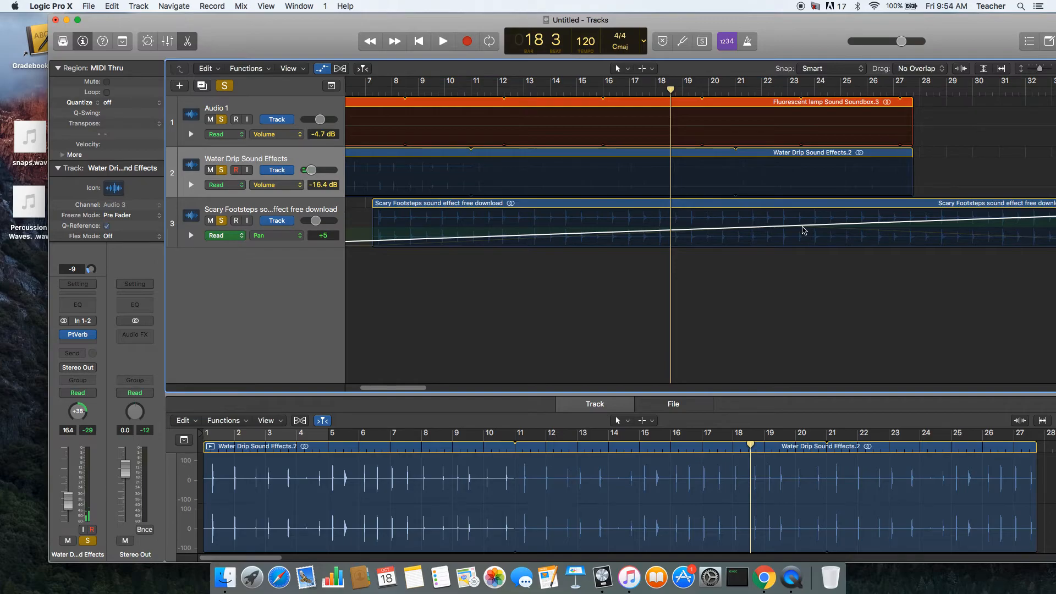
pyautogui.hscroll(8, 804, 230)
pyautogui.hscroll(-12, 635, 223)
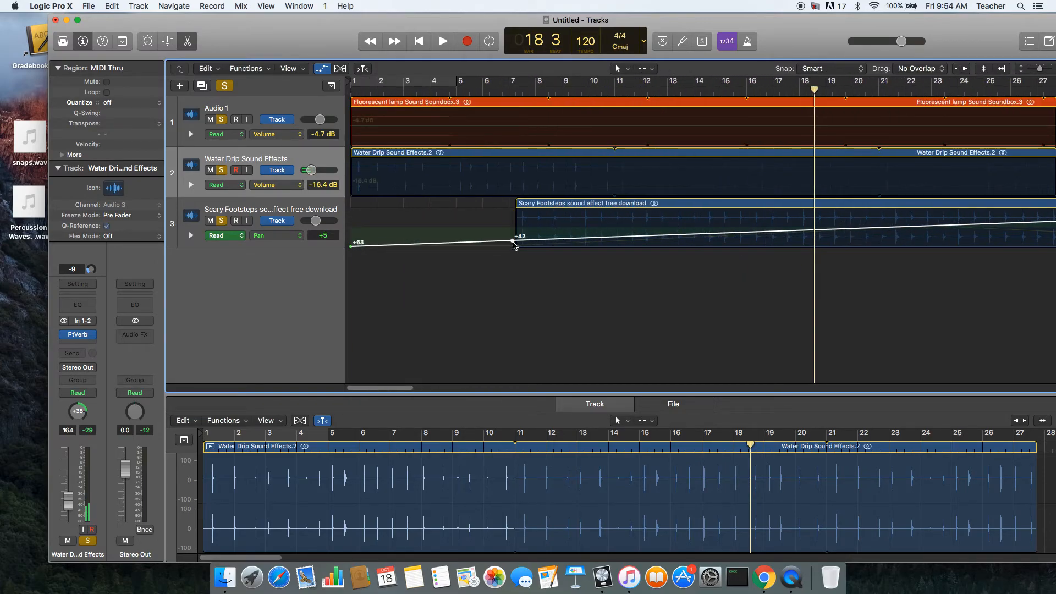
pyautogui.moveTo(514, 246); pyautogui.dragTo(517, 246)
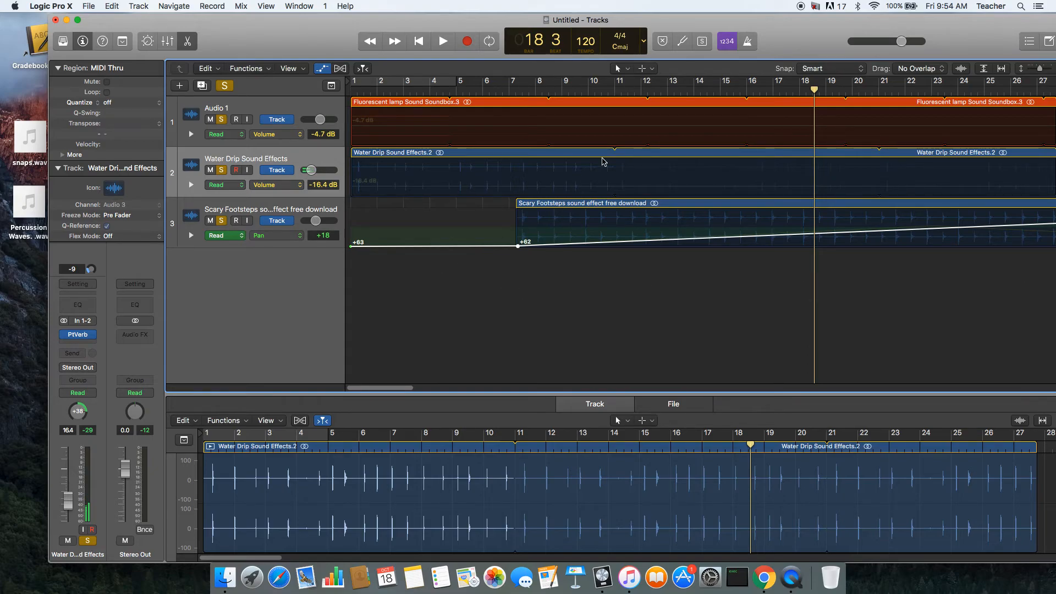
# - Hide the track automation and extend the loops of the fluorescent lamp and water drip regions to about bar 45
pyautogui.hscroll(10, 697, 172)
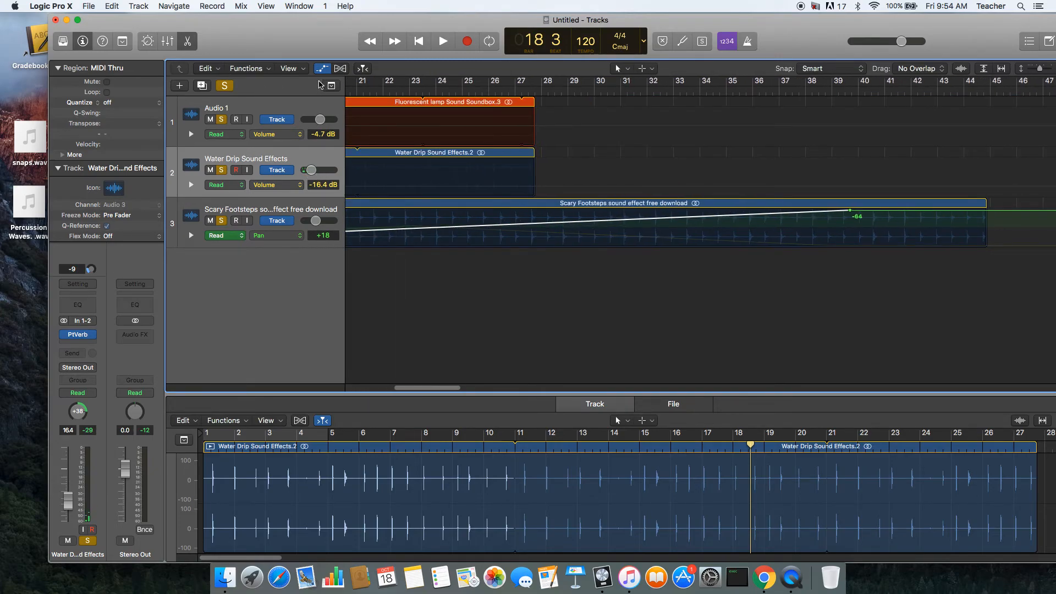
pyautogui.click(323, 69)
pyautogui.moveTo(548, 127); pyautogui.dragTo(996, 102)
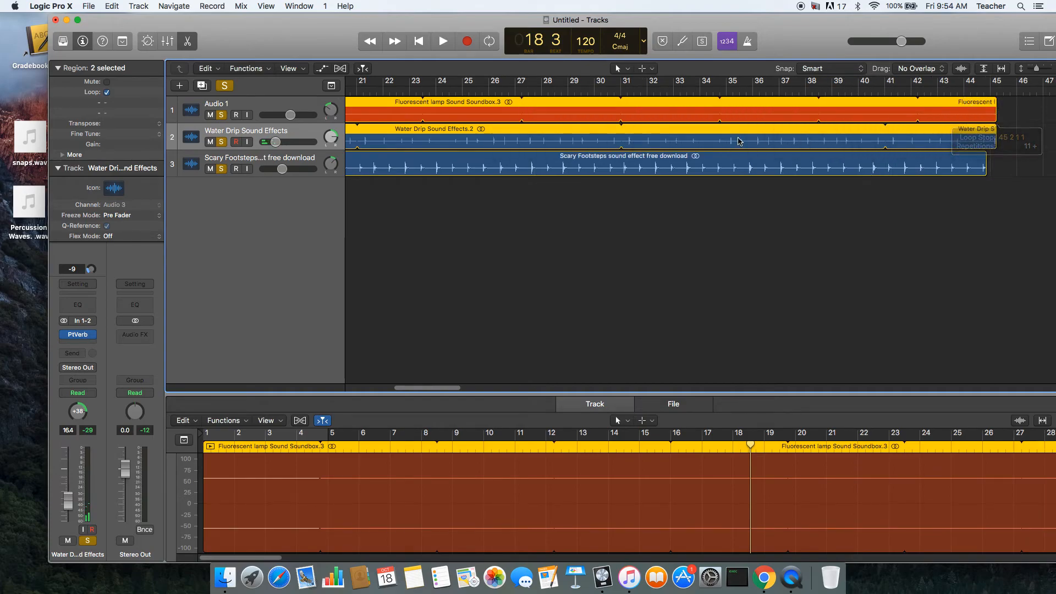
# - Play the mix from the beginning, skip to about bar 7, and listen through to about bar 37 before stopping playback
pyautogui.press('Return')
pyautogui.press('space')
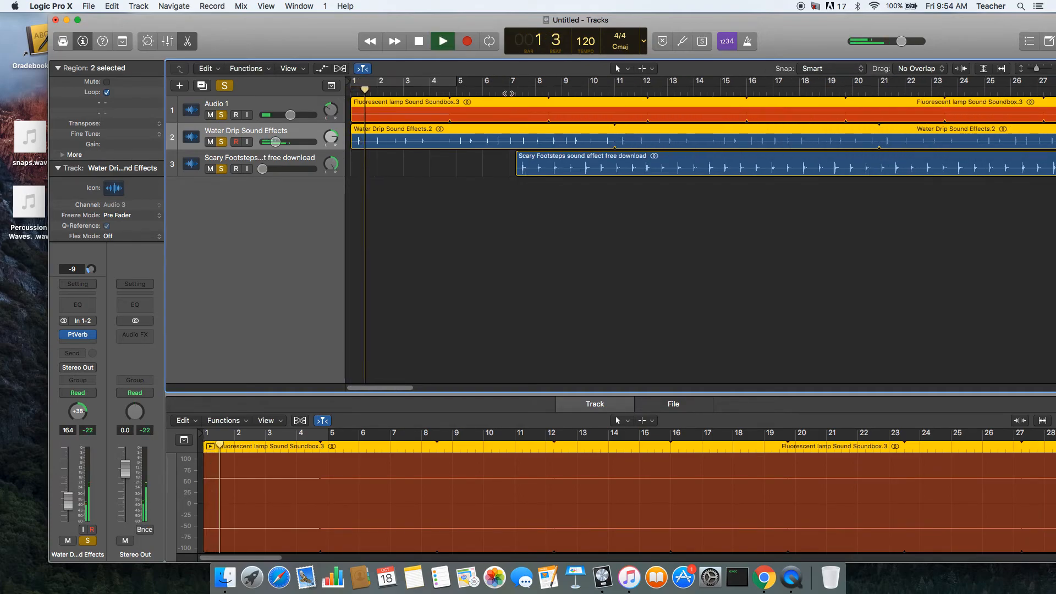
pyautogui.click(511, 91)
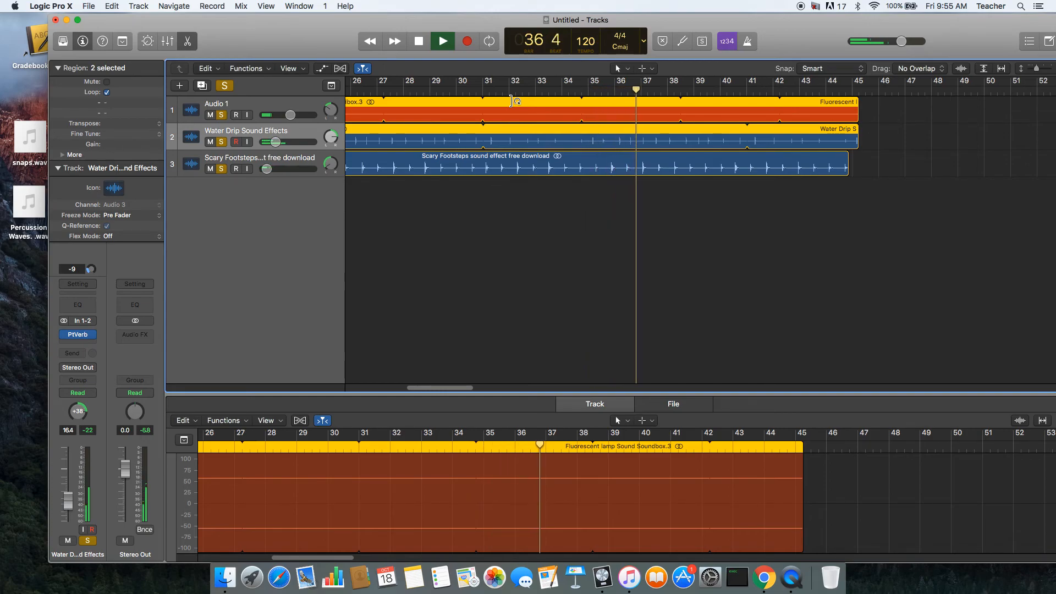
pyautogui.press('space')
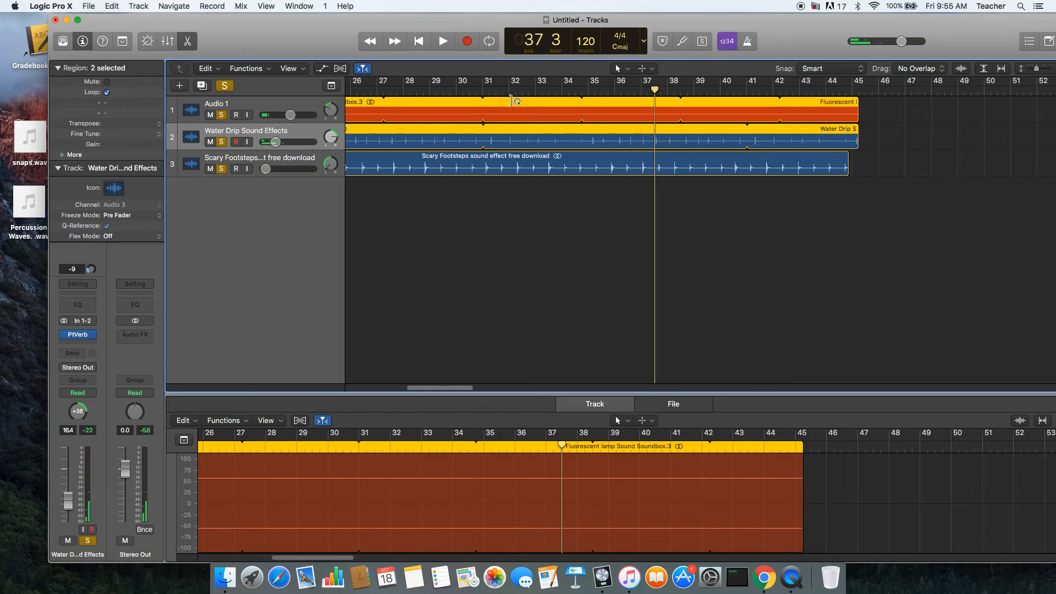
# - Set the control bar display to Beats & Time and check the project's length along the timeline
pyautogui.hscroll(-10, 553, 217)
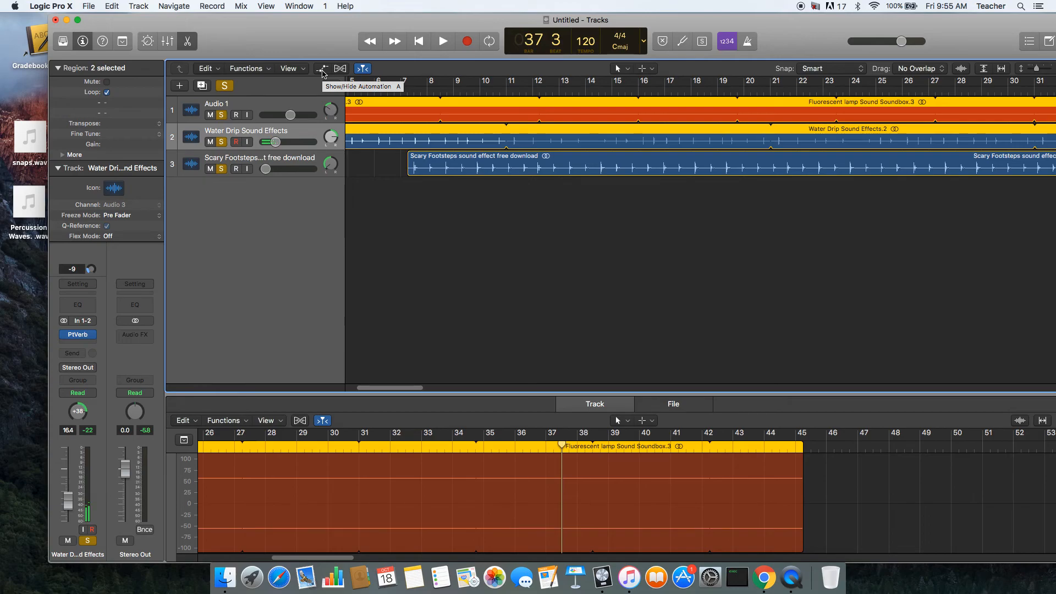
pyautogui.click(643, 41)
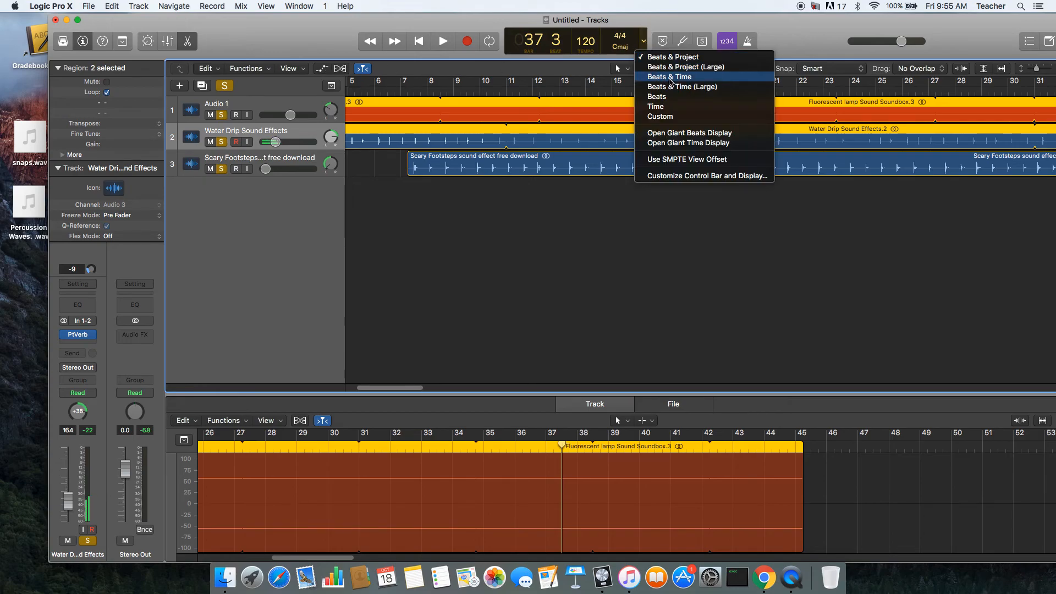
pyautogui.click(622, 68)
pyautogui.hscroll(10, 658, 110)
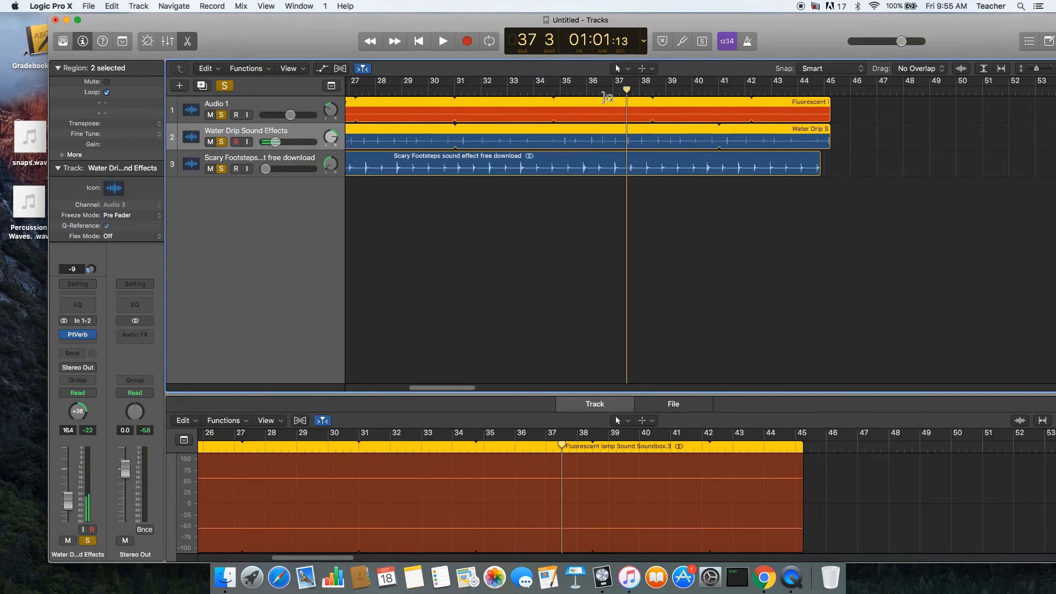
pyautogui.hscroll(-8, 505, 110)
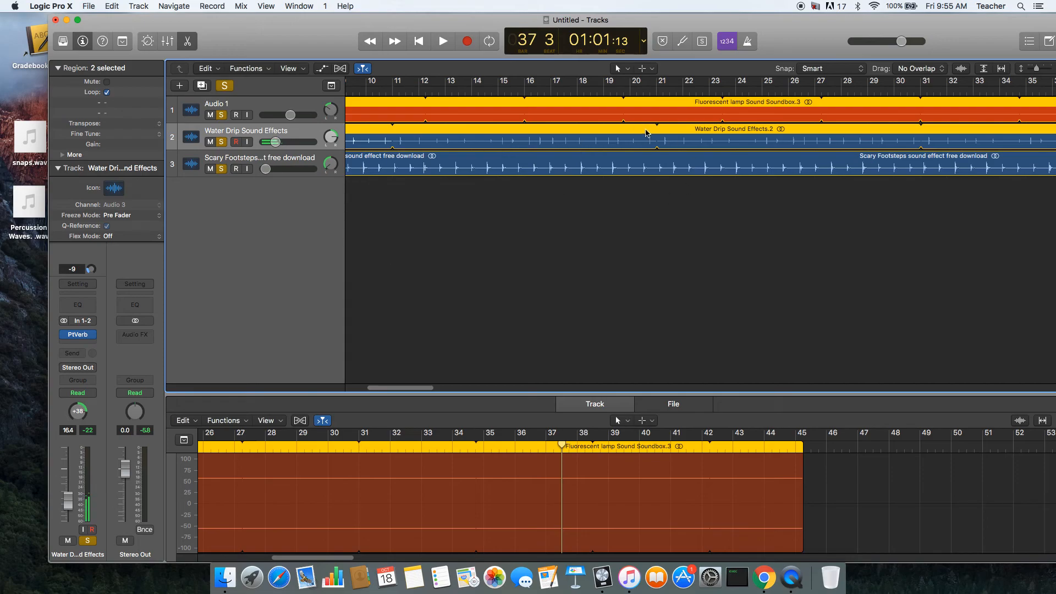
# - Show an overview of all open windows and desktops
pyautogui.hotkey('ctrl', 'Up')
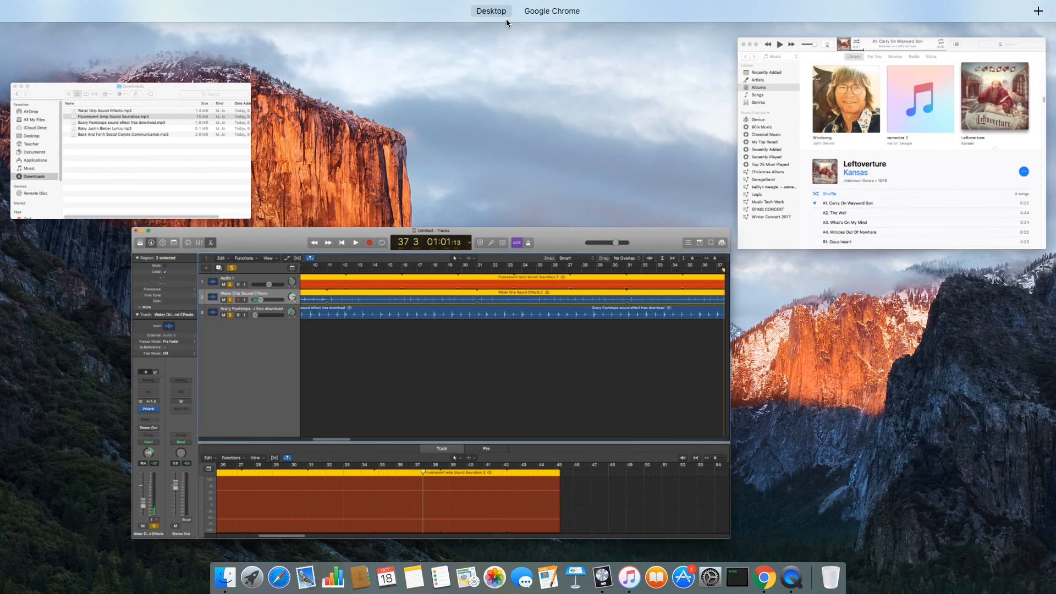